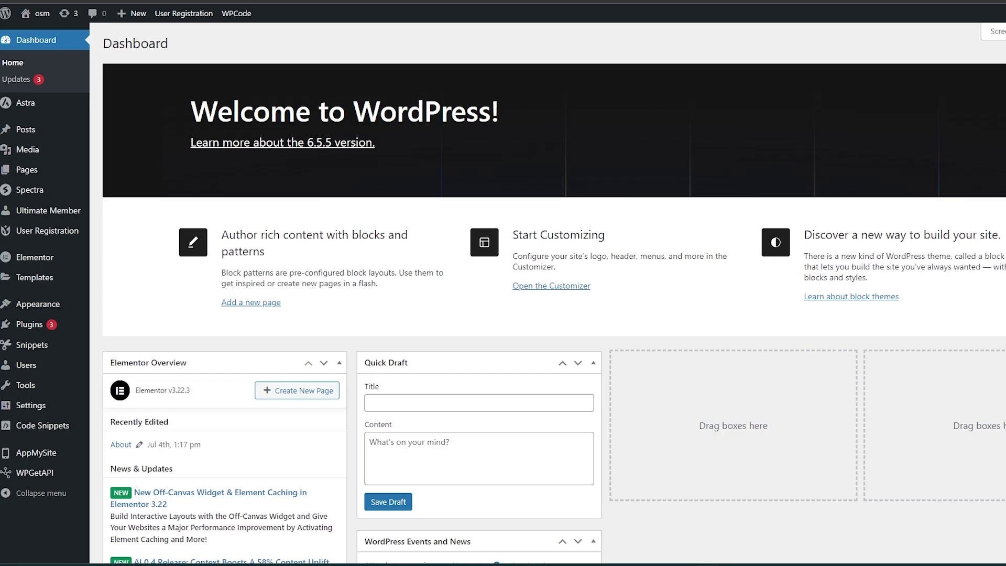
Search the plugin directory for 'woocommerce paypal', replacing the earlier 'pay pal' query.
{"action": "mouse_move", "coordinate": [38, 320]}
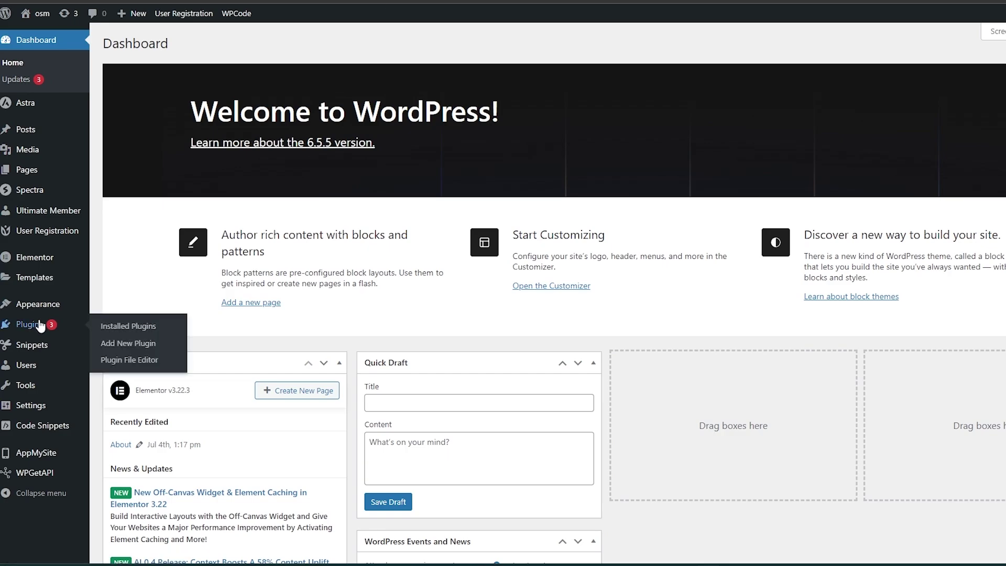
{"action": "left_click", "coordinate": [40, 325]}
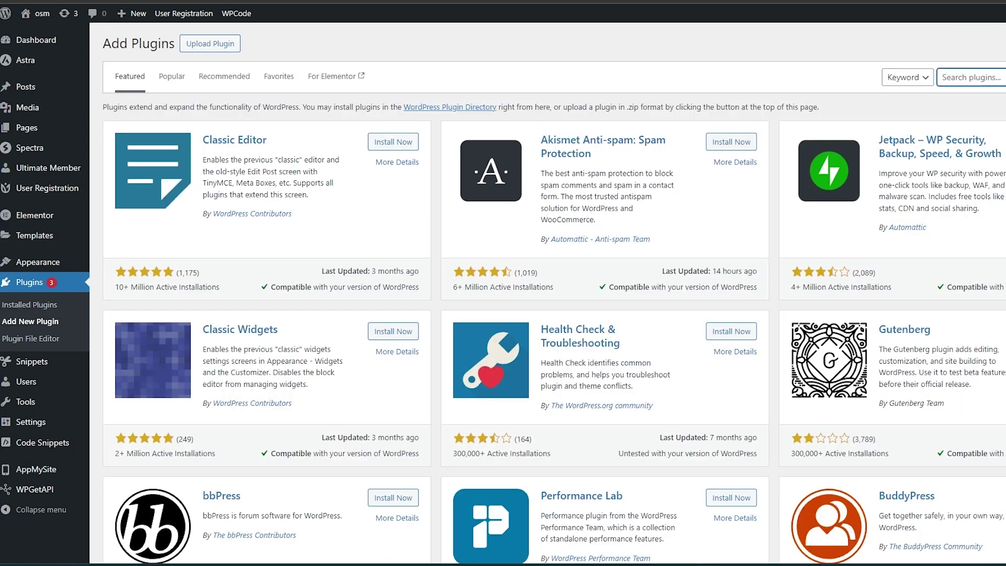
{"action": "type", "text": "pay pal"}
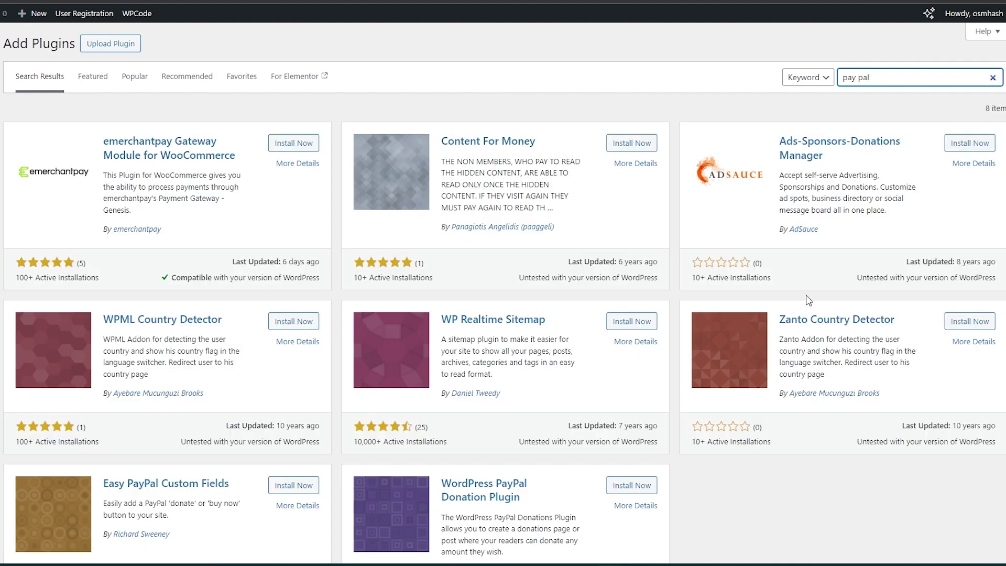
{"action": "scroll", "coordinate": [676, 403], "scroll_direction": "down", "scroll_amount": 3}
{"action": "scroll", "coordinate": [676, 403], "scroll_direction": "up", "scroll_amount": 3}
{"action": "triple_click", "coordinate": [849, 75]}
{"action": "type", "text": "woocommerce paypal"}
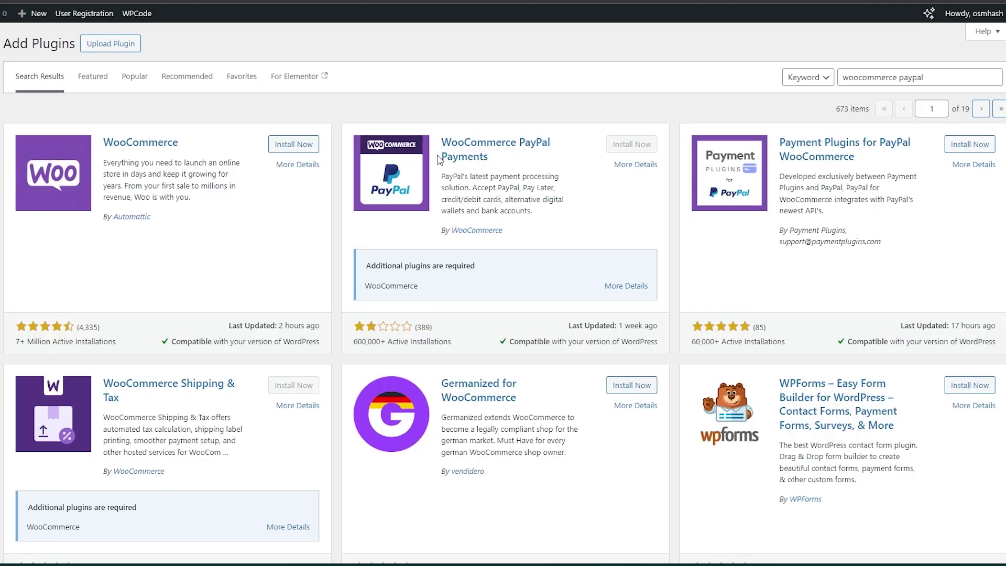
{"action": "left_click_drag", "start_coordinate": [443, 136], "coordinate": [490, 158]}
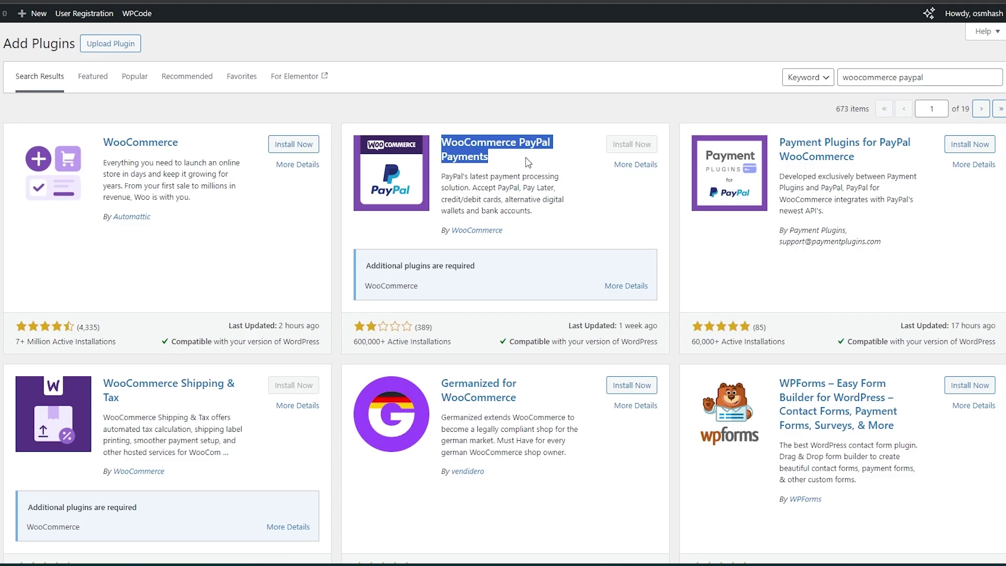
{"action": "left_click", "coordinate": [520, 173]}
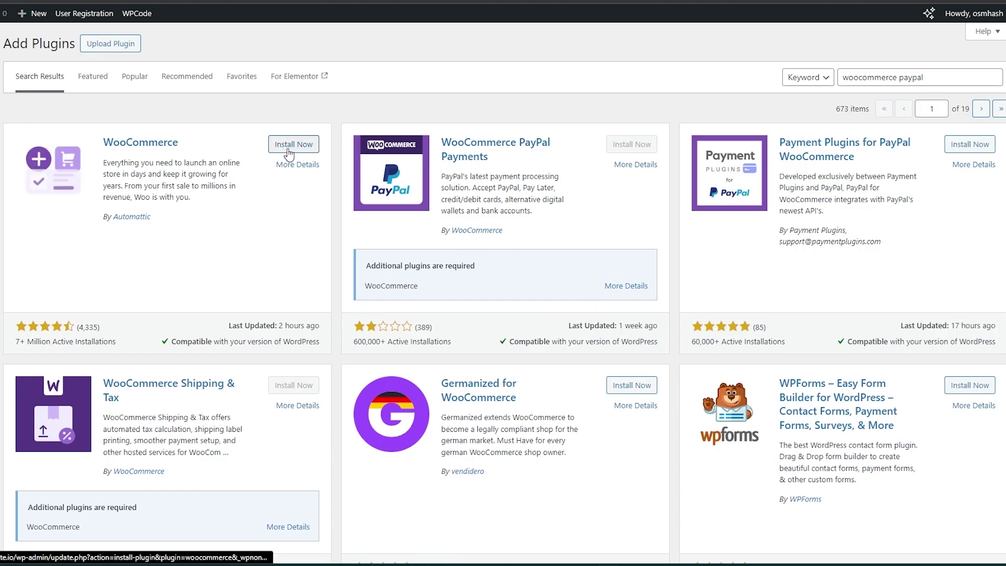
Install and activate WooCommerce, reaching its Welcome to Woo! setup screen.
{"action": "left_click", "coordinate": [288, 149]}
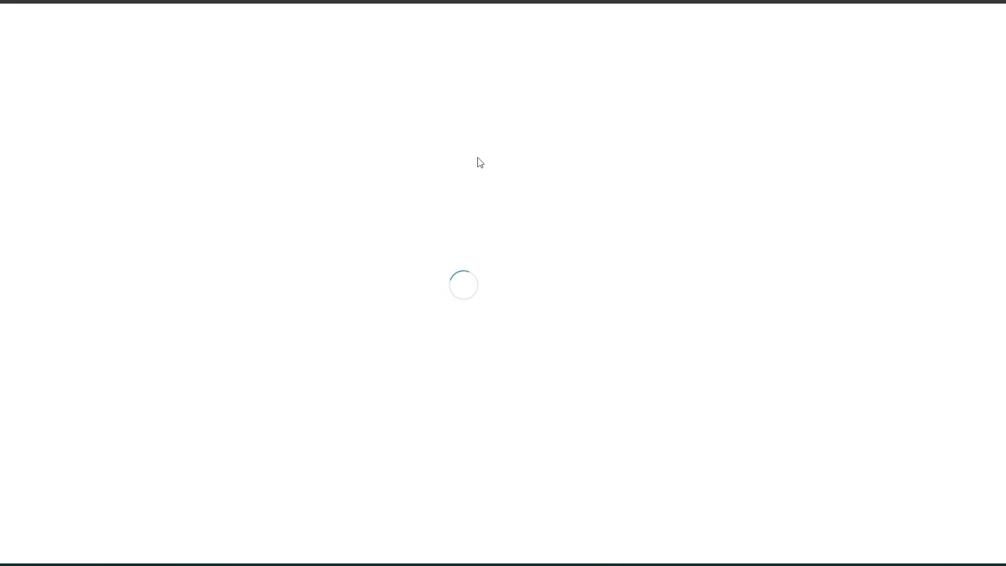
{"action": "left_click_drag", "start_coordinate": [445, 237], "coordinate": [640, 274]}
Set up the store as just starting a business, declining Jetpack, MailPoet and Google Listings & Ads.
{"action": "left_click", "coordinate": [511, 380]}
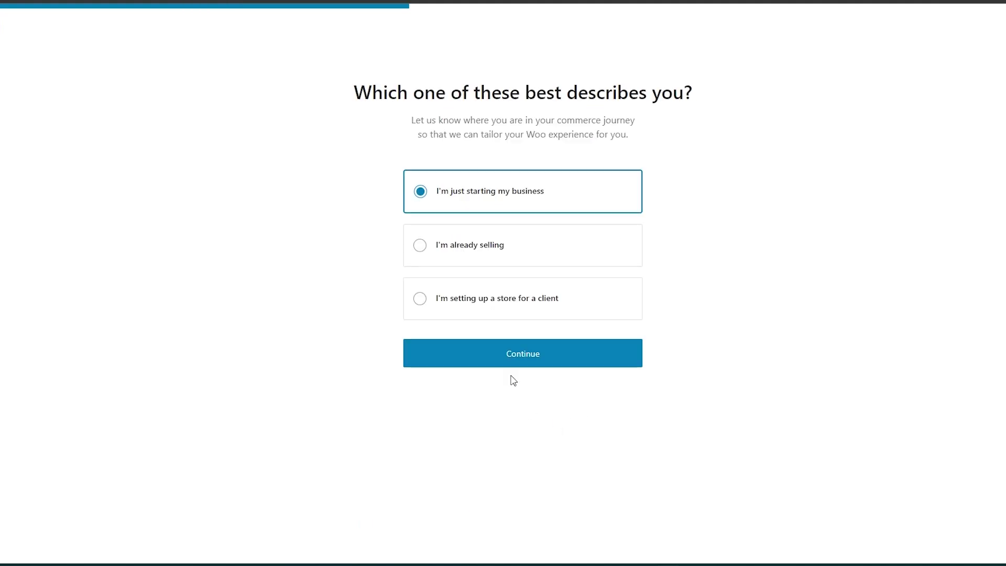
{"action": "left_click", "coordinate": [486, 359]}
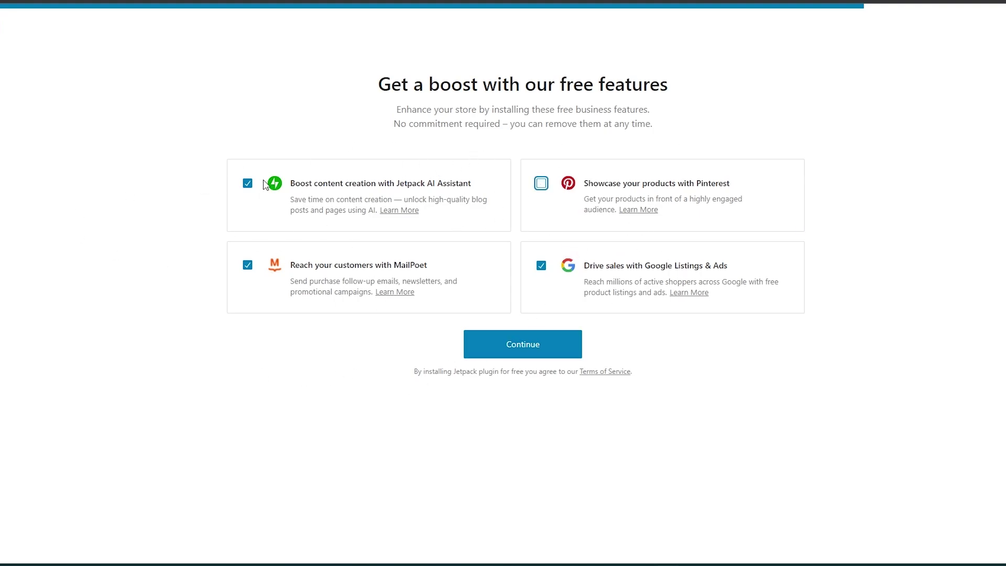
{"action": "left_click", "coordinate": [249, 186]}
{"action": "left_click", "coordinate": [246, 268]}
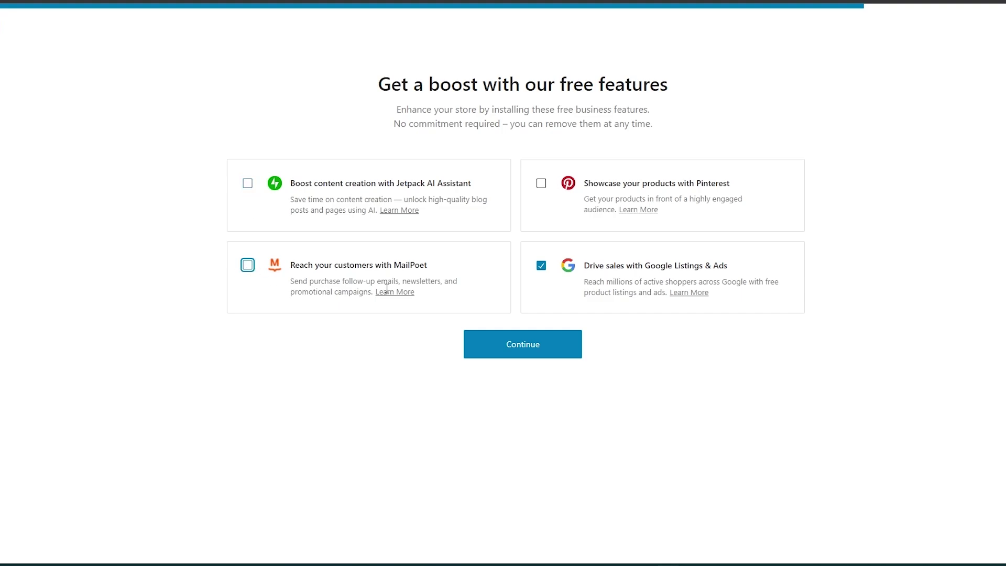
{"action": "left_click", "coordinate": [541, 266]}
{"action": "left_click", "coordinate": [531, 349]}
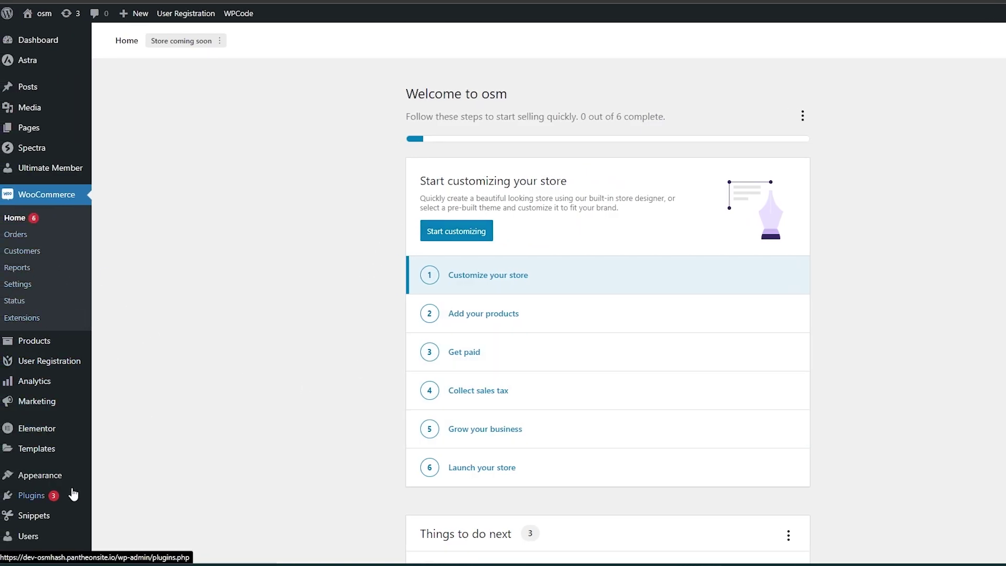
Search plugins for 'paypal' and install and activate WooCommerce PayPal Payments 2.8.1.
{"action": "mouse_move", "coordinate": [47, 449]}
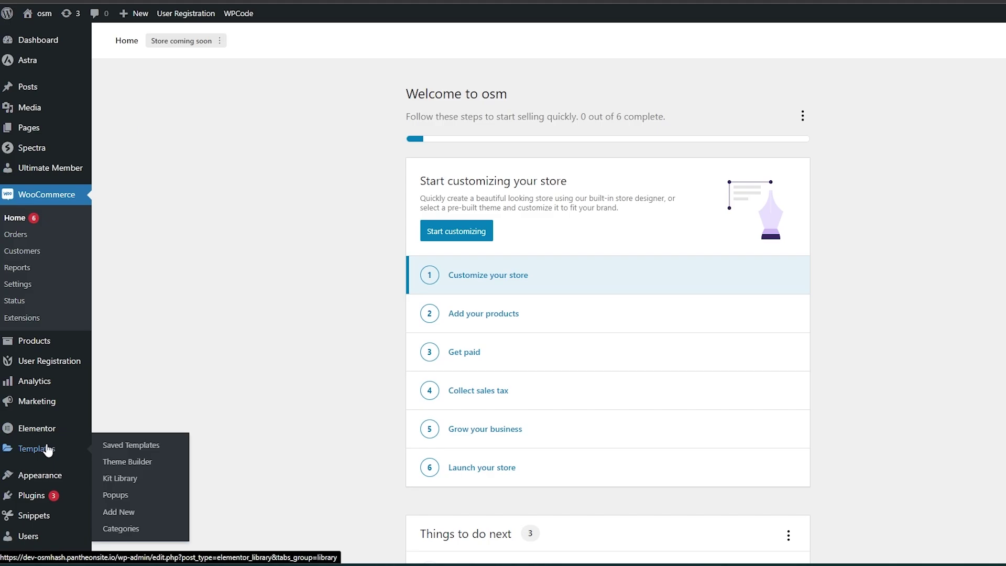
{"action": "mouse_move", "coordinate": [31, 496]}
{"action": "left_click", "coordinate": [149, 517]}
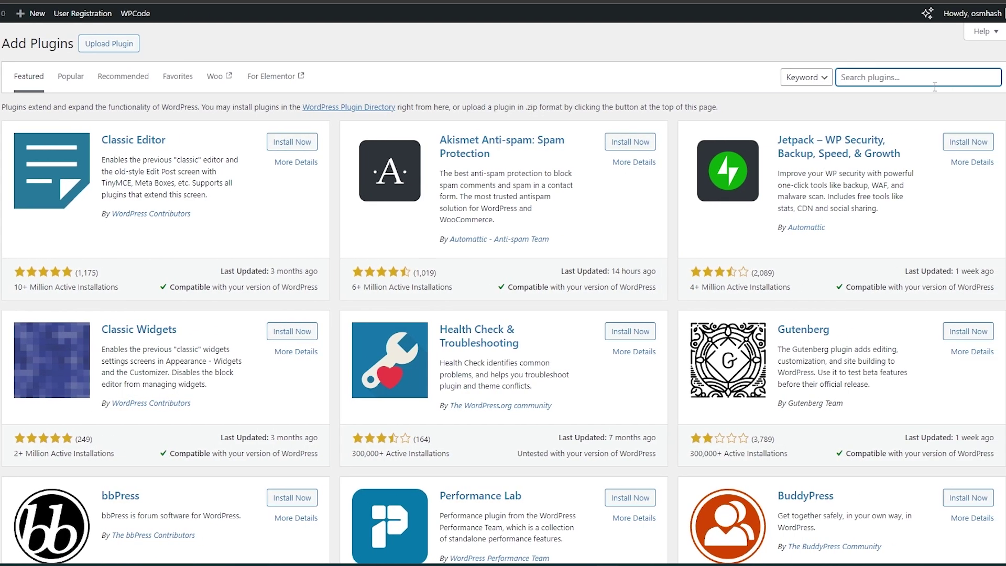
{"action": "type", "text": "paypal"}
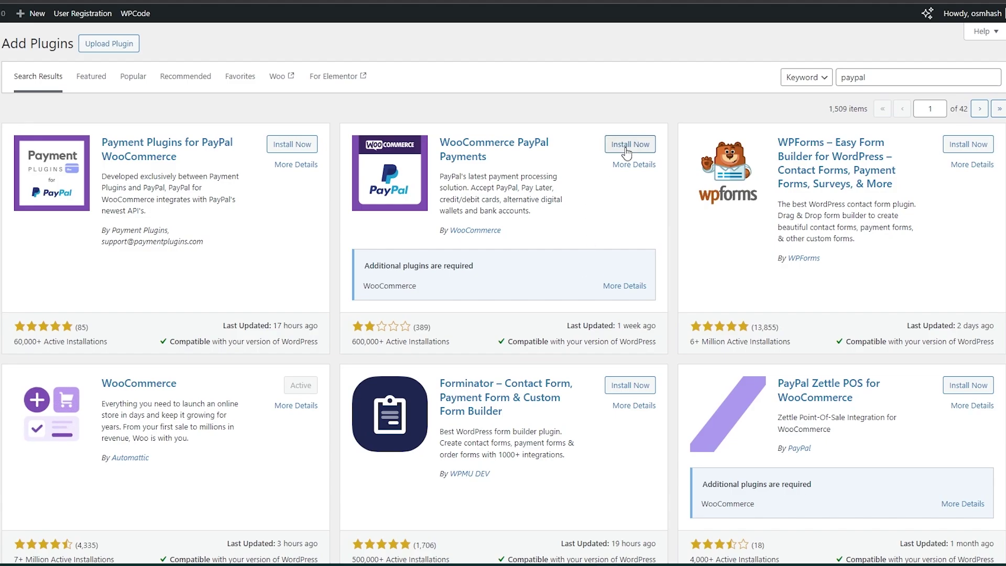
{"action": "left_click", "coordinate": [630, 144]}
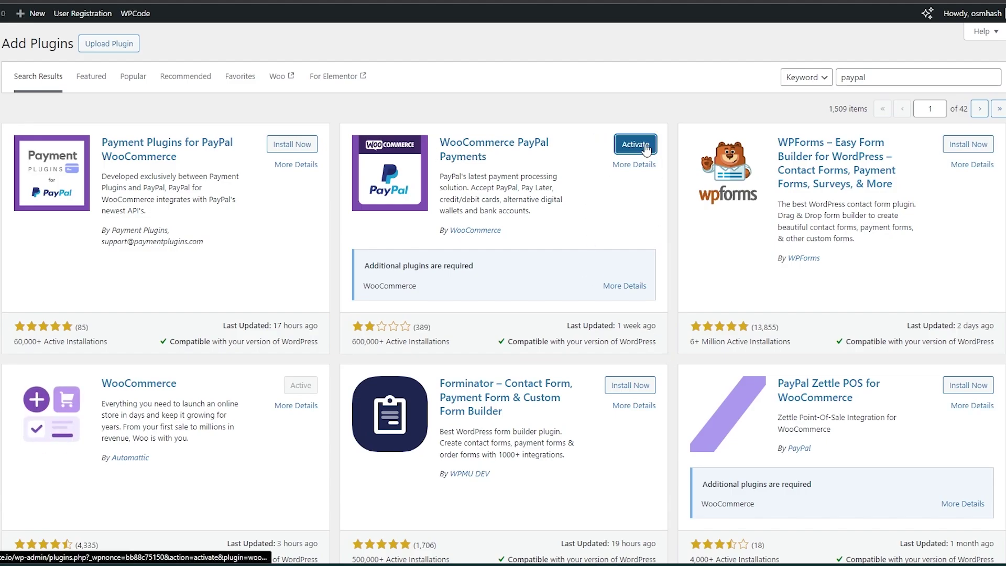
{"action": "left_click", "coordinate": [636, 144]}
{"action": "scroll", "coordinate": [78, 349], "scroll_direction": "down", "scroll_amount": 4}
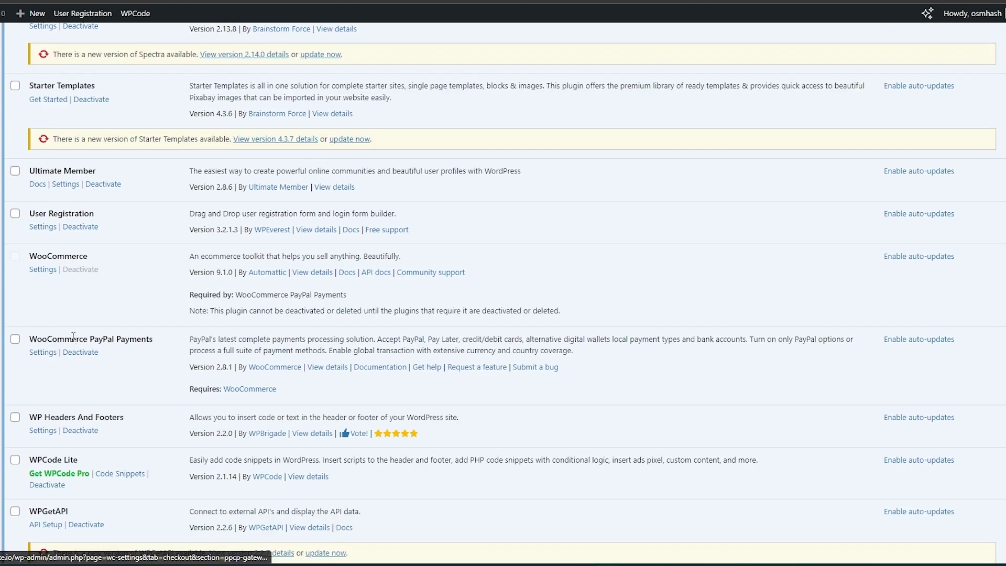
Open the PayPal Payments Account Setup page and scroll to the Activate PayPal button.
{"action": "left_click", "coordinate": [51, 360]}
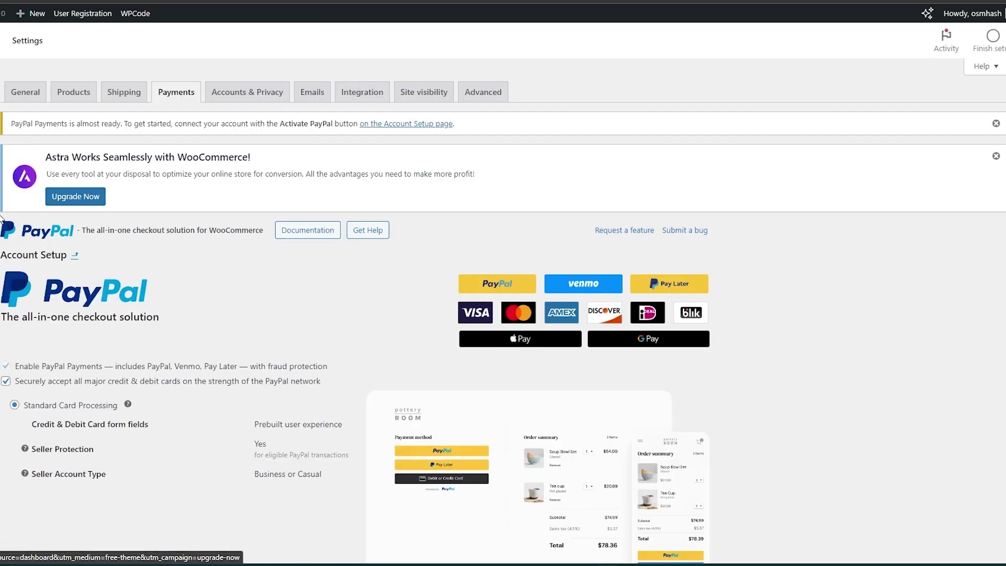
{"action": "scroll", "coordinate": [69, 180], "scroll_direction": "down", "scroll_amount": 2}
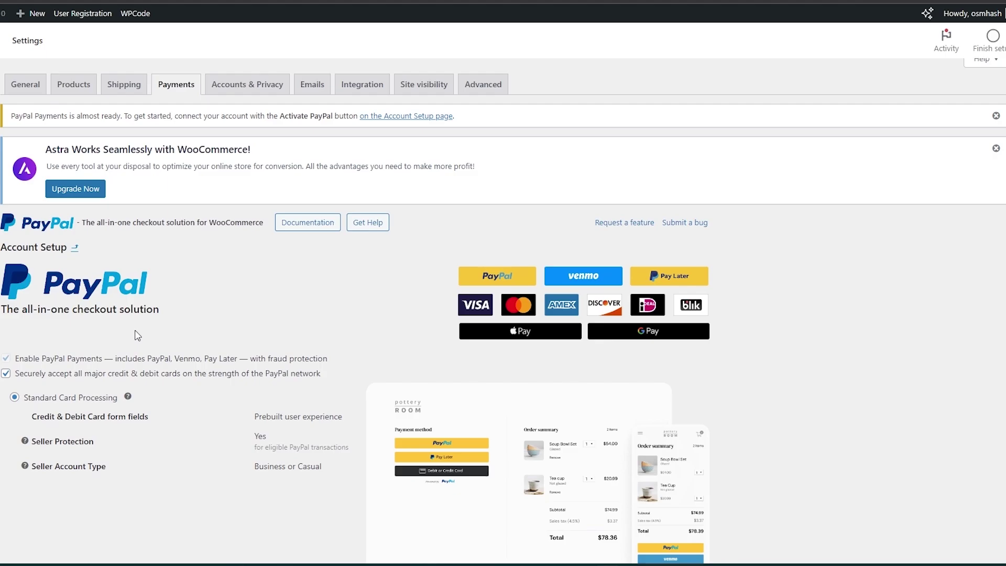
{"action": "scroll", "coordinate": [99, 247], "scroll_direction": "up", "scroll_amount": 1}
{"action": "scroll", "coordinate": [59, 200], "scroll_direction": "down", "scroll_amount": 2}
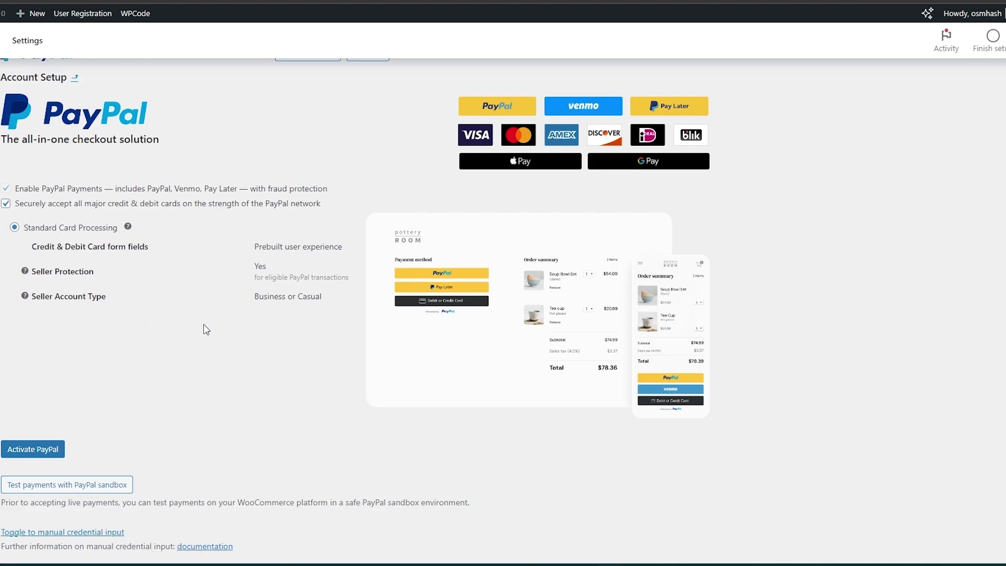
{"action": "scroll", "coordinate": [206, 329], "scroll_direction": "up", "scroll_amount": 3}
{"action": "scroll", "coordinate": [206, 329], "scroll_direction": "down", "scroll_amount": 4}
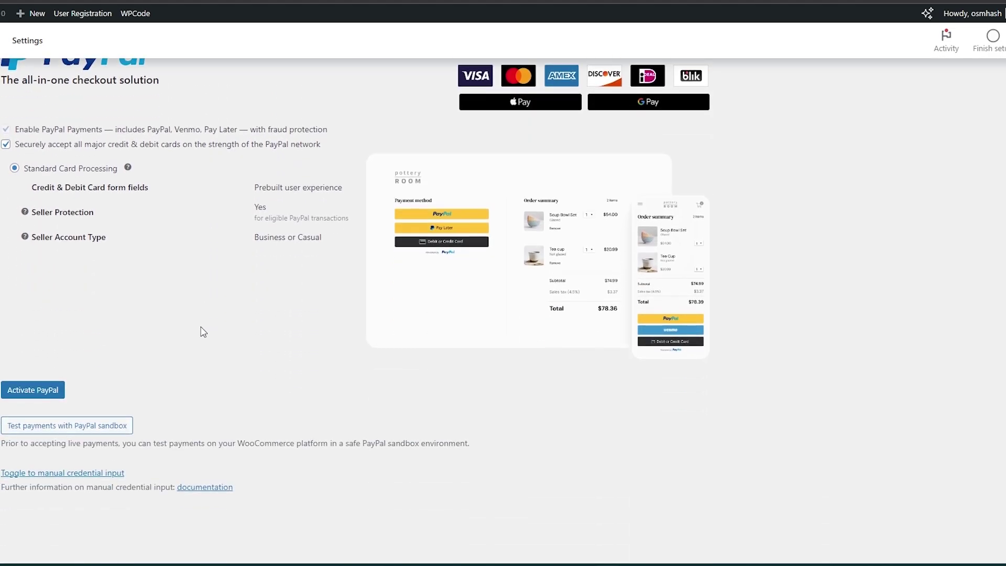
{"action": "left_click", "coordinate": [42, 391]}
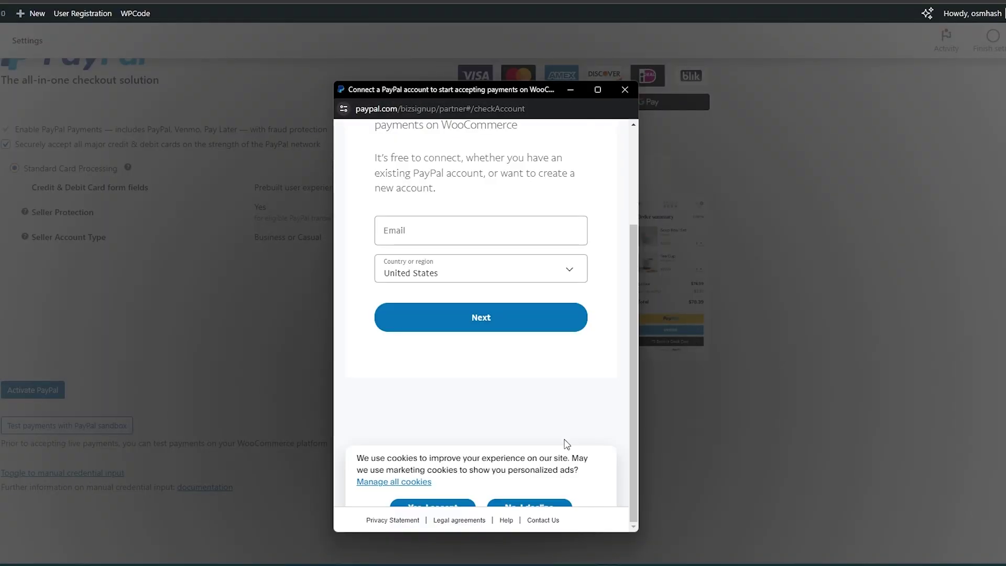
{"action": "scroll", "coordinate": [602, 344], "scroll_direction": "down", "scroll_amount": 3}
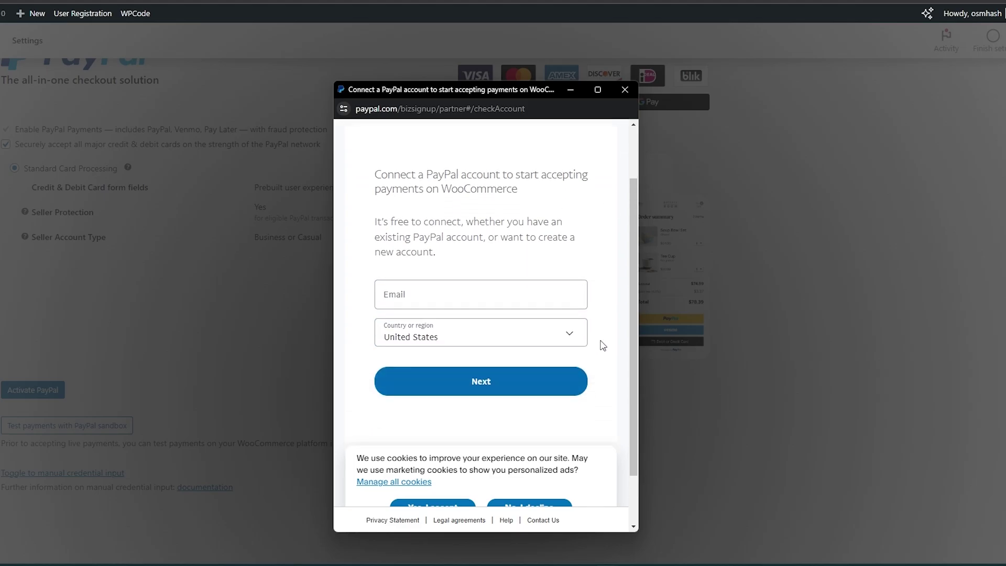
{"action": "left_click", "coordinate": [623, 92]}
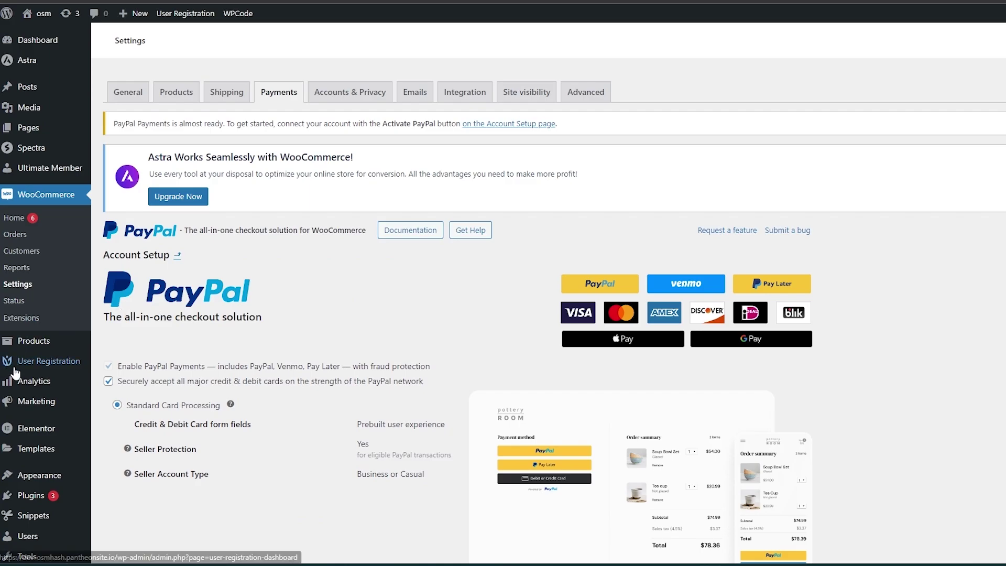
Go to the Add New Plugin page and start a new plugin search.
{"action": "mouse_move", "coordinate": [58, 497]}
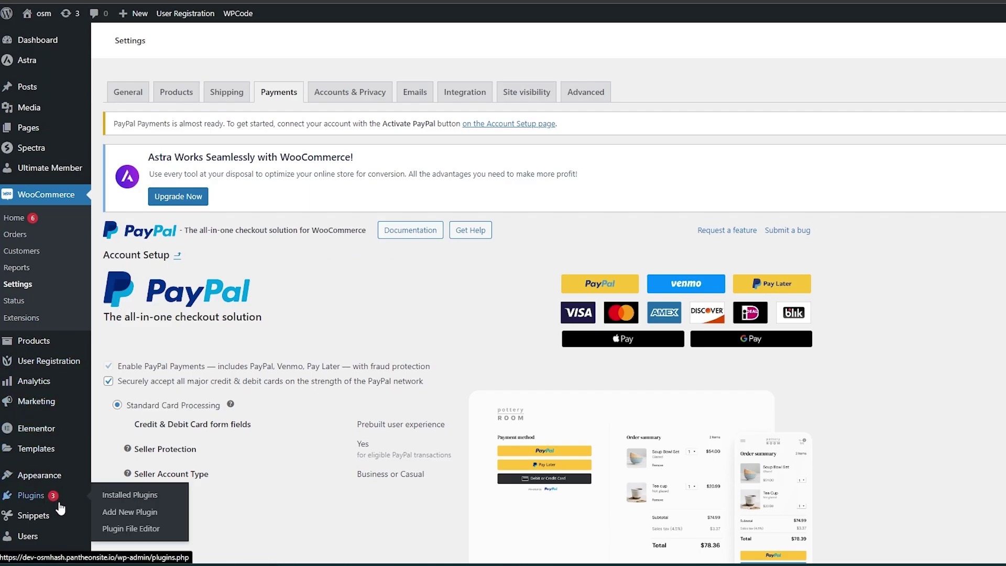
{"action": "left_click", "coordinate": [130, 512]}
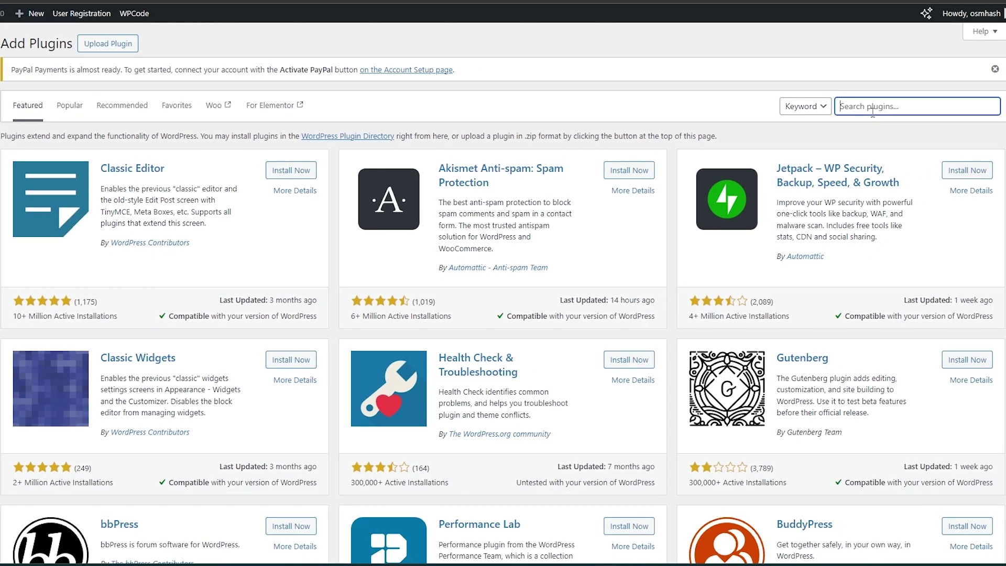
{"action": "type", "text": "paypal"}
{"action": "scroll", "coordinate": [276, 246], "scroll_direction": "down", "scroll_amount": 10}
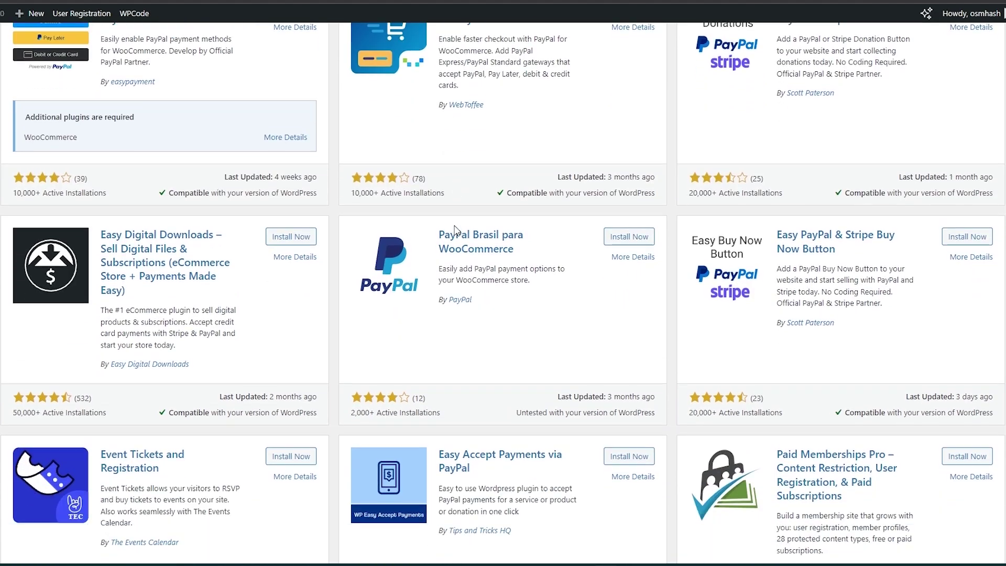
{"action": "scroll", "coordinate": [276, 246], "scroll_direction": "up", "scroll_amount": 6}
{"action": "scroll", "coordinate": [277, 246], "scroll_direction": "up", "scroll_amount": 10}
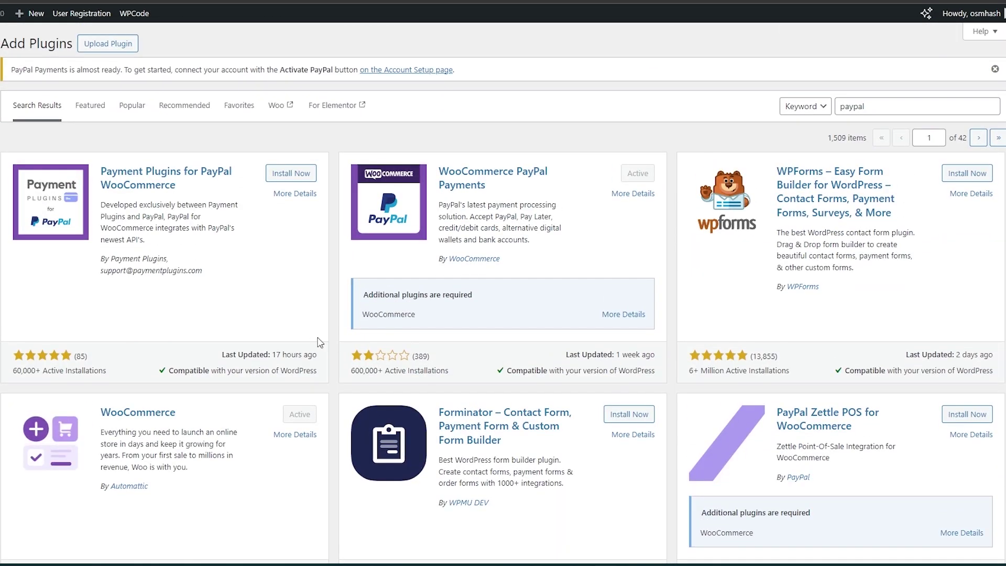
Search 'stripe', install Payment Plugins for Stripe WooCommerce, and go to WooCommerce Settings.
{"action": "double_click", "coordinate": [855, 98]}
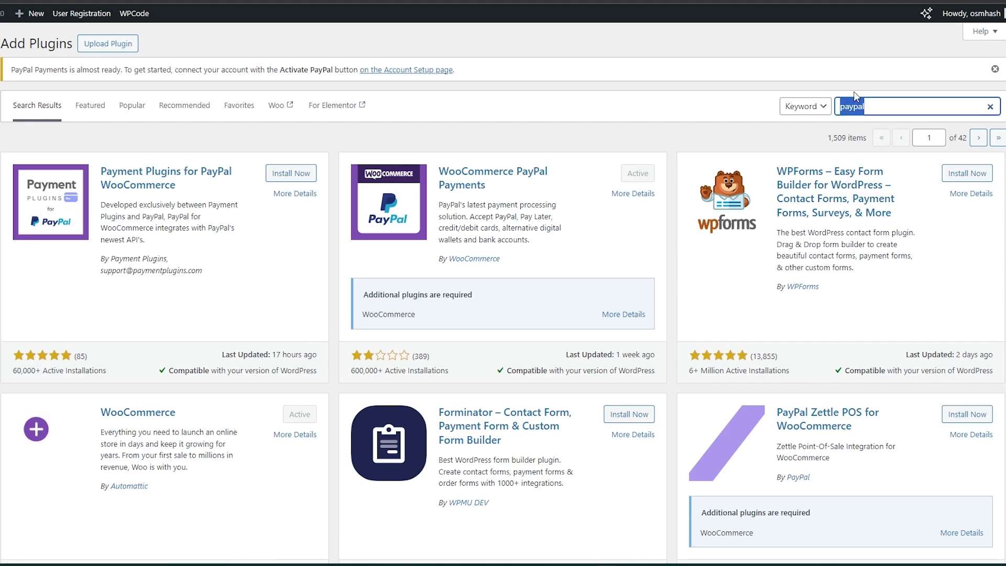
{"action": "type", "text": "stripe"}
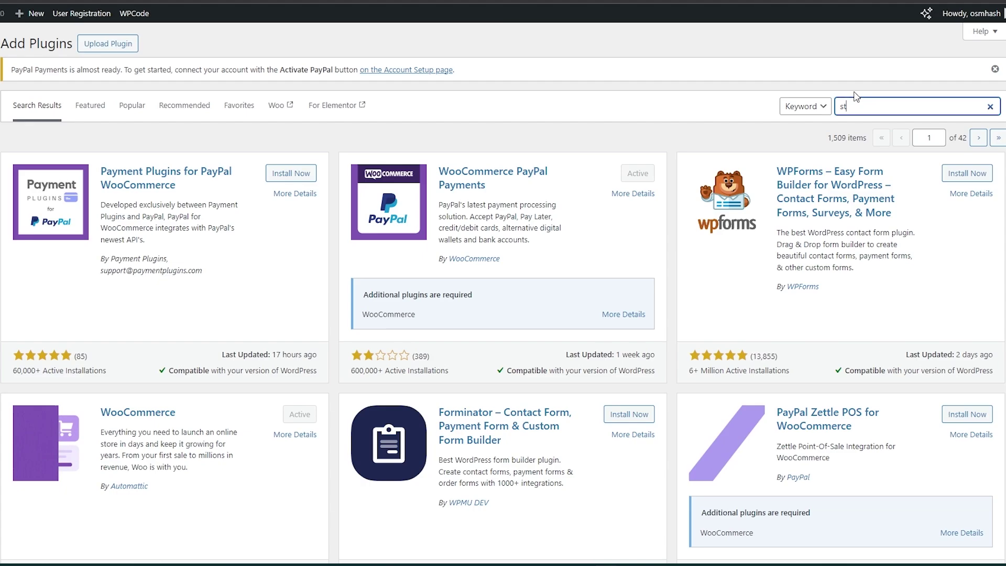
{"action": "scroll", "coordinate": [199, 220], "scroll_direction": "down", "scroll_amount": 7}
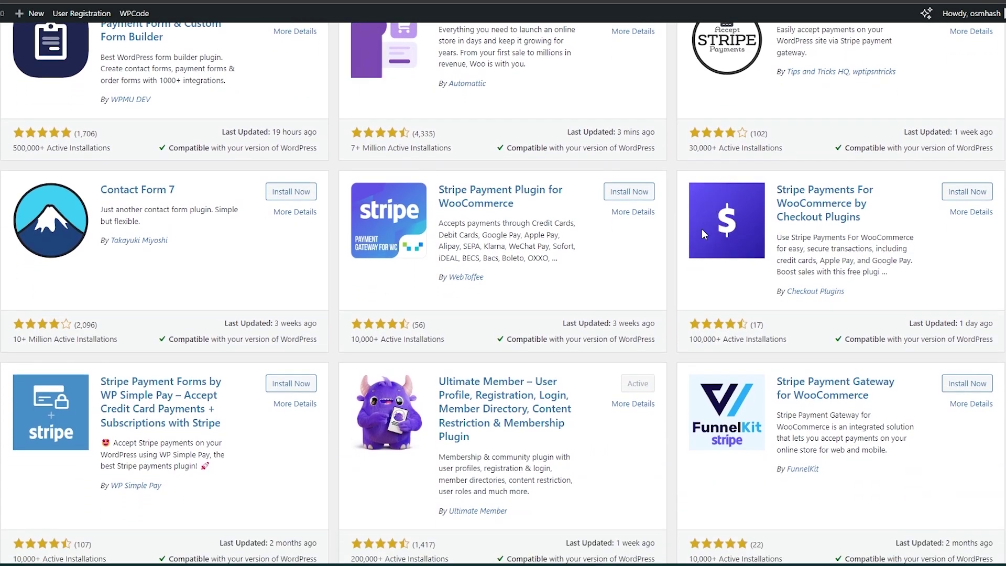
{"action": "scroll", "coordinate": [887, 285], "scroll_direction": "down", "scroll_amount": 5}
{"action": "scroll", "coordinate": [952, 212], "scroll_direction": "up", "scroll_amount": 10}
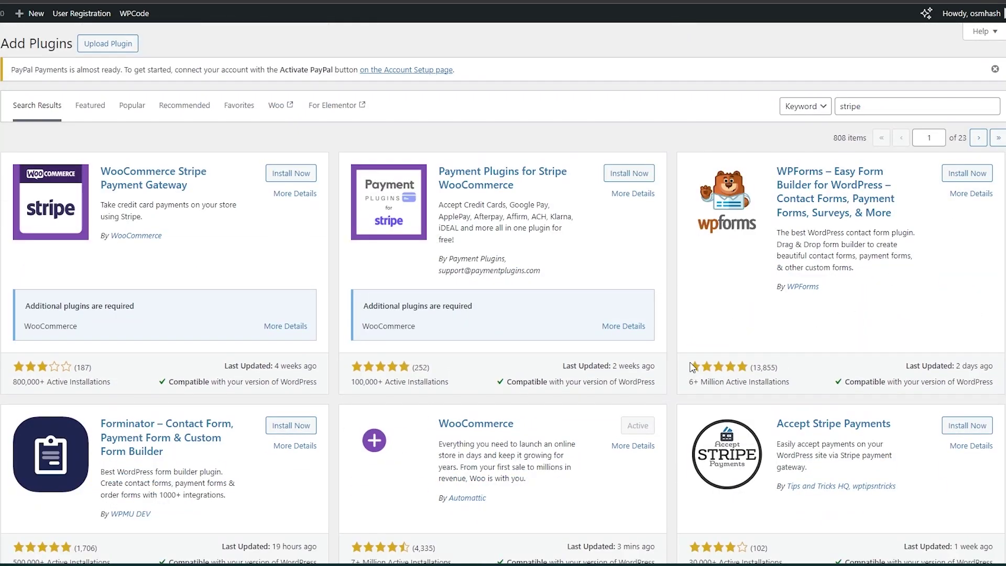
{"action": "scroll", "coordinate": [563, 130], "scroll_direction": "down", "scroll_amount": 3}
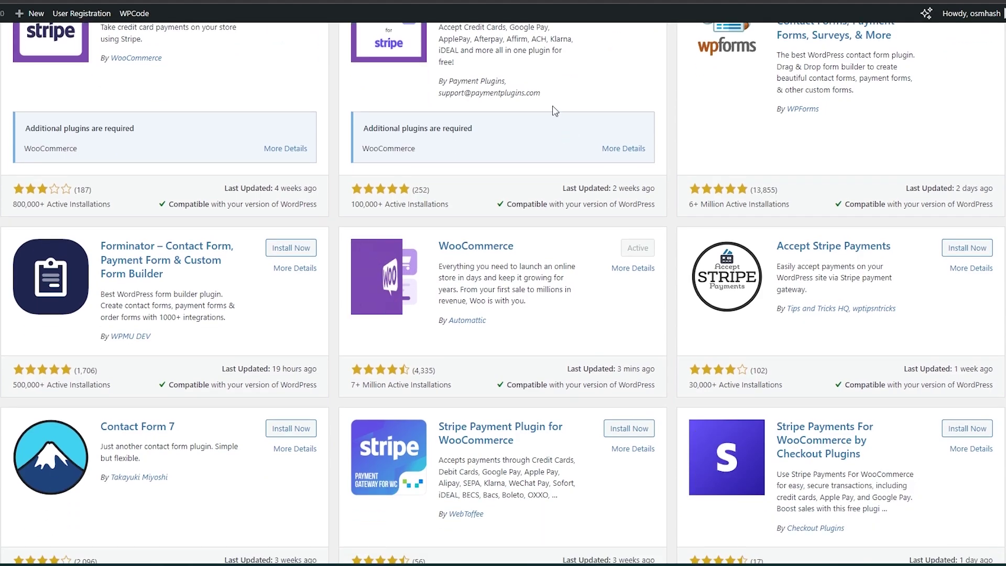
{"action": "scroll", "coordinate": [653, 239], "scroll_direction": "up", "scroll_amount": 3}
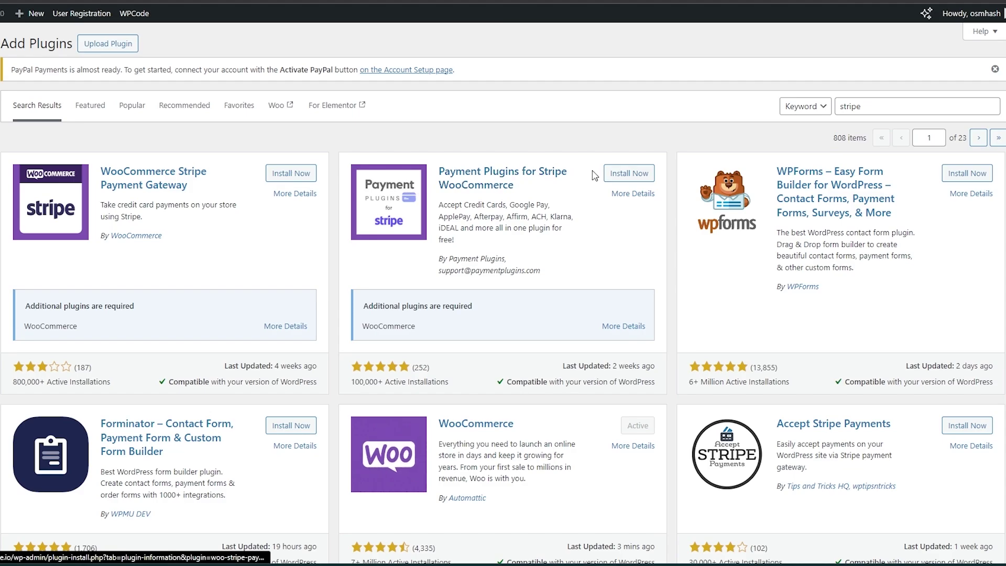
{"action": "left_click", "coordinate": [608, 174]}
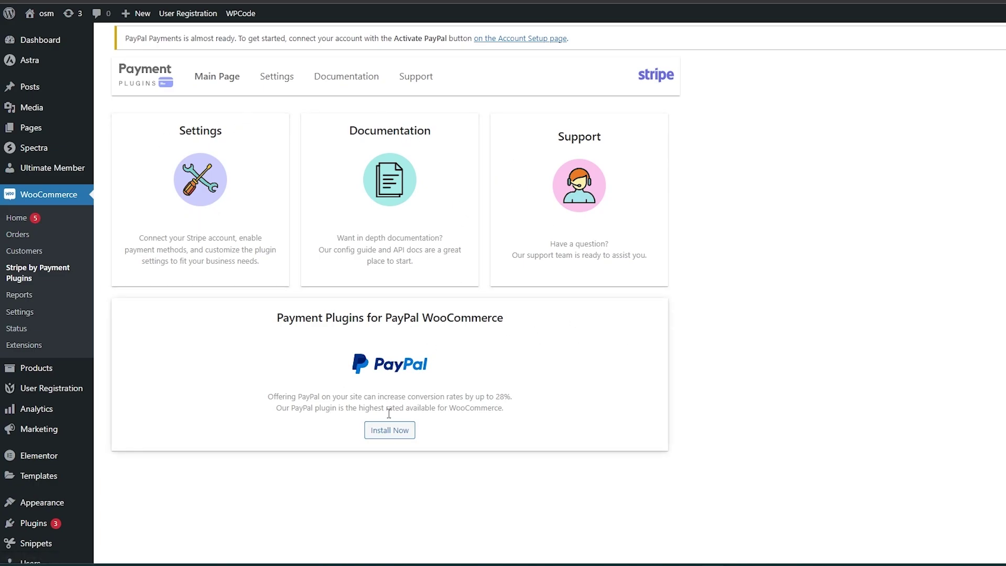
{"action": "left_click", "coordinate": [48, 318]}
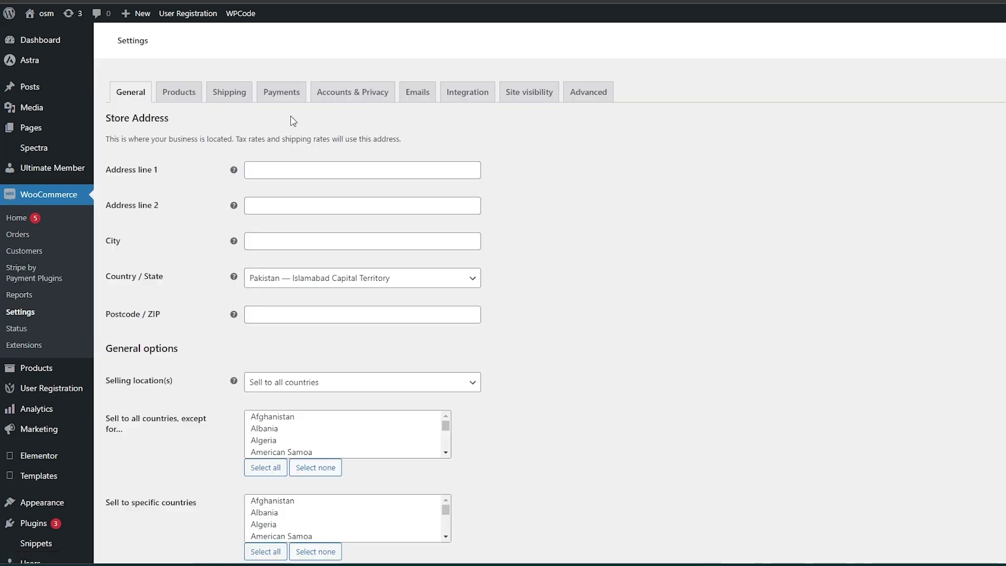
Open the PayPal method from the Payments tab and continue via Activate PayPal to paypal.com.
{"action": "left_click", "coordinate": [274, 100]}
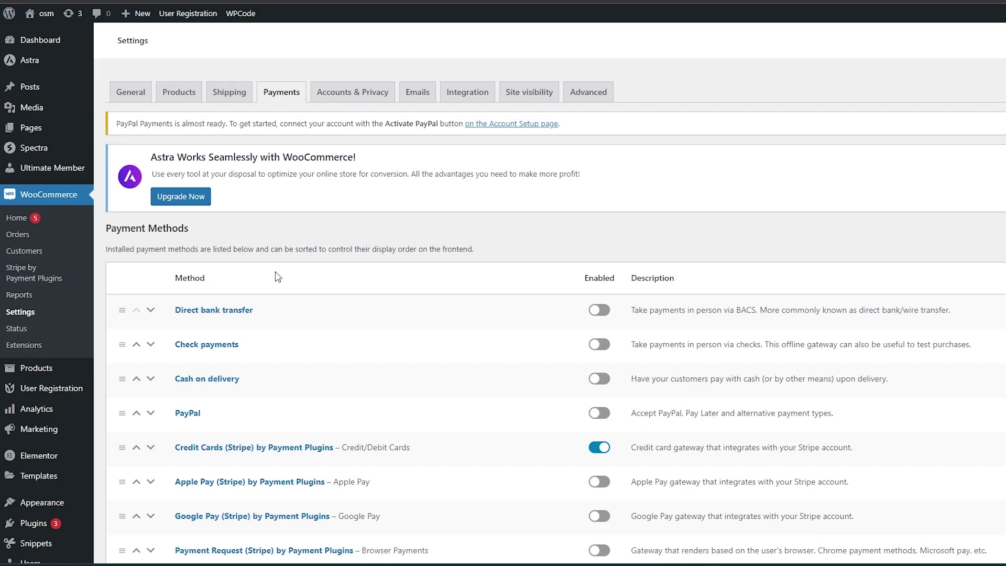
{"action": "scroll", "coordinate": [262, 283], "scroll_direction": "down", "scroll_amount": 4}
{"action": "scroll", "coordinate": [198, 313], "scroll_direction": "up", "scroll_amount": 5}
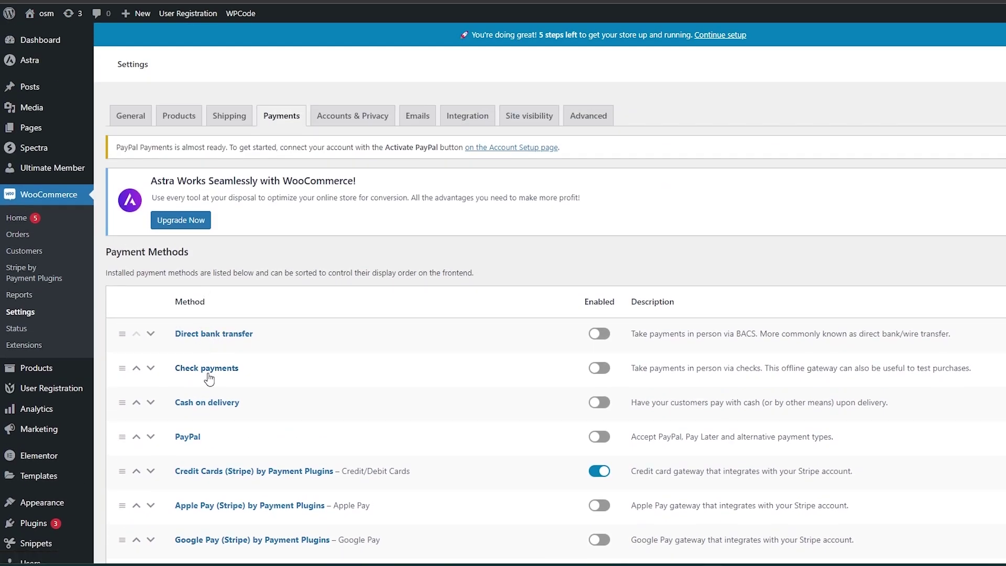
{"action": "scroll", "coordinate": [208, 414], "scroll_direction": "down", "scroll_amount": 2}
{"action": "scroll", "coordinate": [192, 338], "scroll_direction": "down", "scroll_amount": 18}
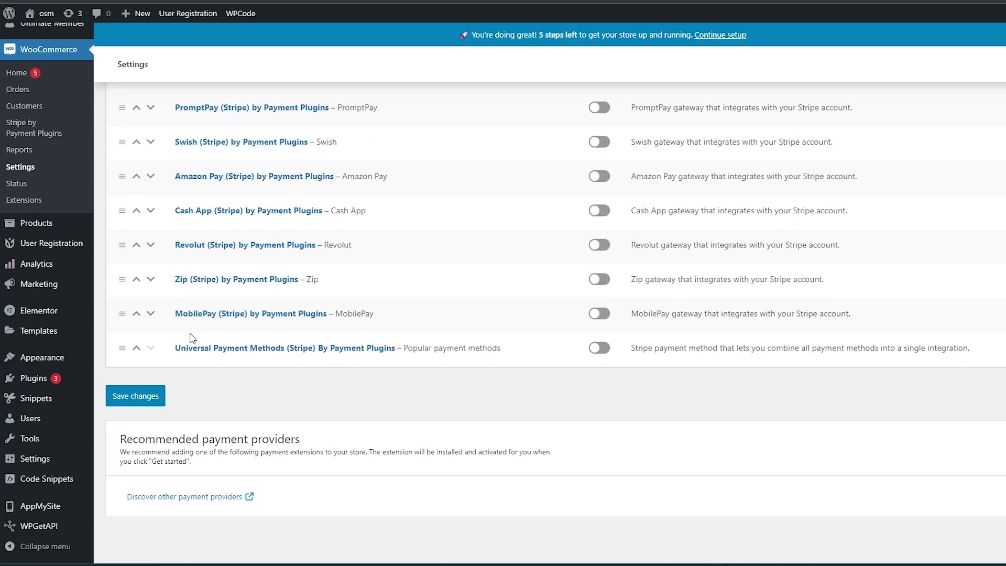
{"action": "scroll", "coordinate": [192, 338], "scroll_direction": "up", "scroll_amount": 15}
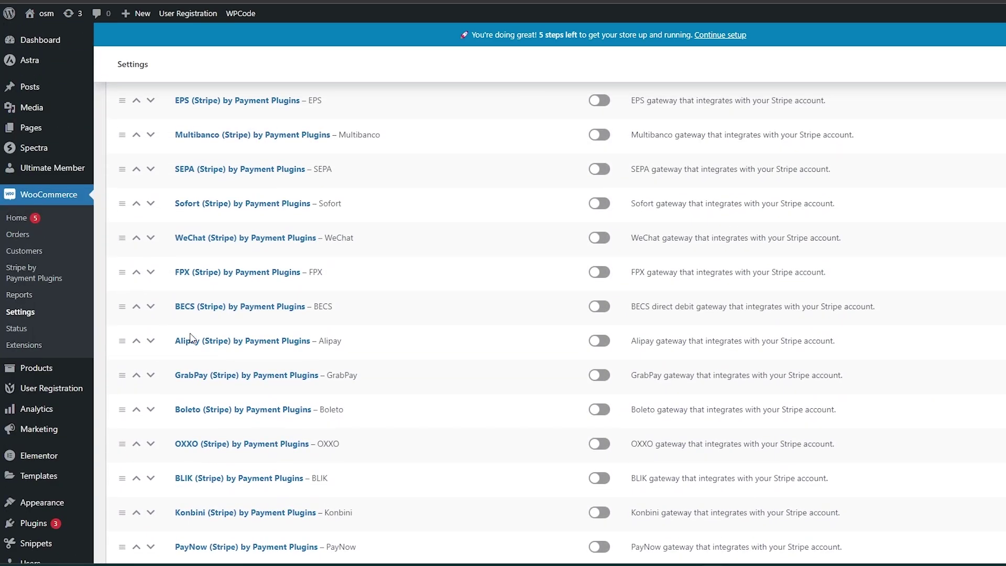
{"action": "scroll", "coordinate": [190, 339], "scroll_direction": "up", "scroll_amount": 9}
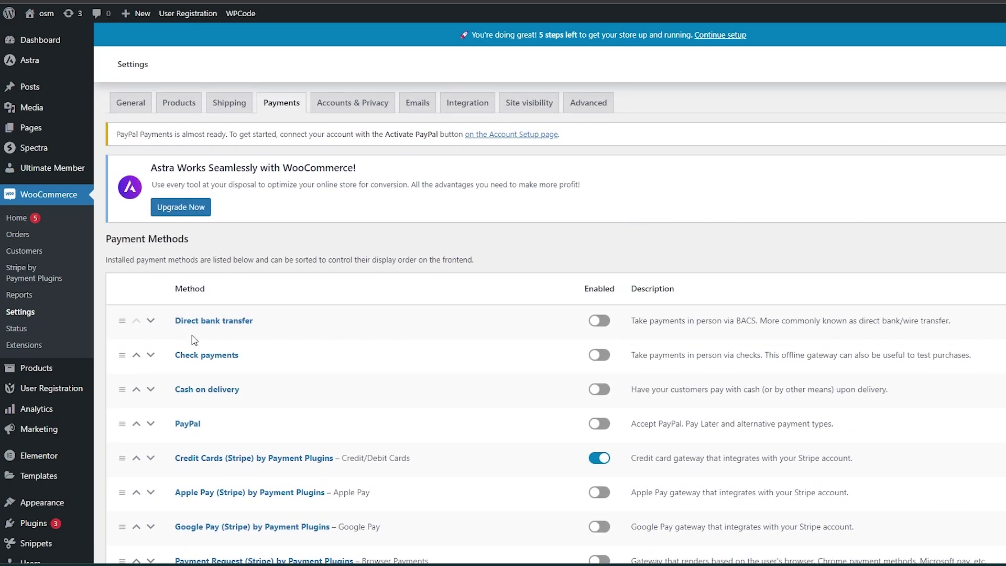
{"action": "scroll", "coordinate": [215, 365], "scroll_direction": "down", "scroll_amount": 2}
{"action": "scroll", "coordinate": [214, 365], "scroll_direction": "down", "scroll_amount": 1}
{"action": "left_click", "coordinate": [187, 310]}
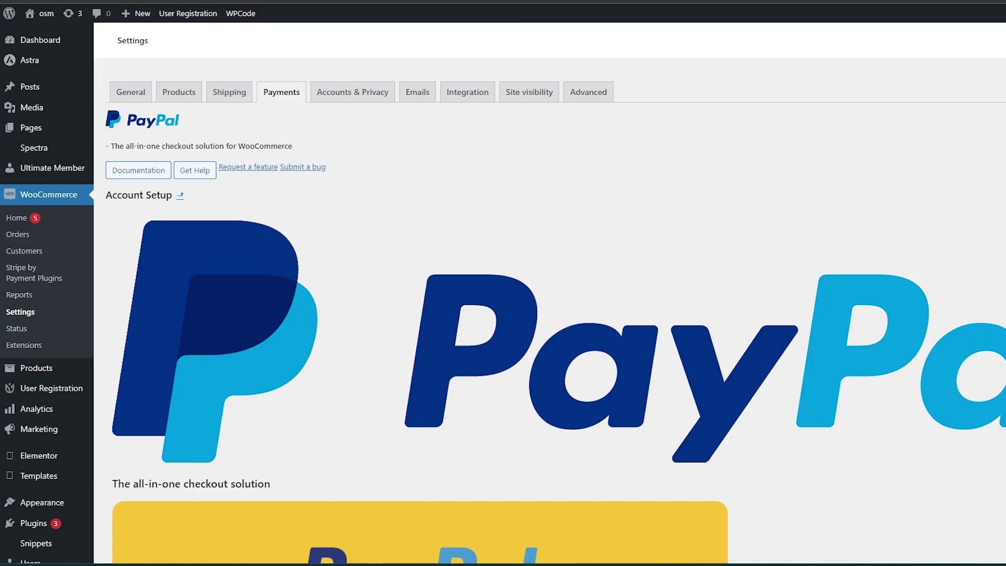
{"action": "scroll", "coordinate": [241, 398], "scroll_direction": "down", "scroll_amount": 5}
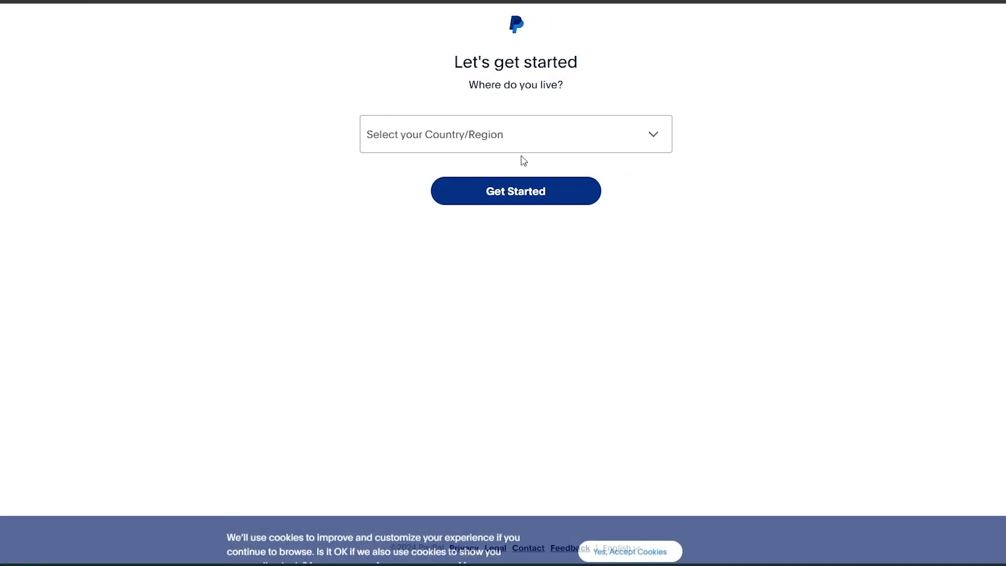
Start a PayPal business account sign-up and open the country dropdown on Let's get started.
{"action": "left_click", "coordinate": [523, 150]}
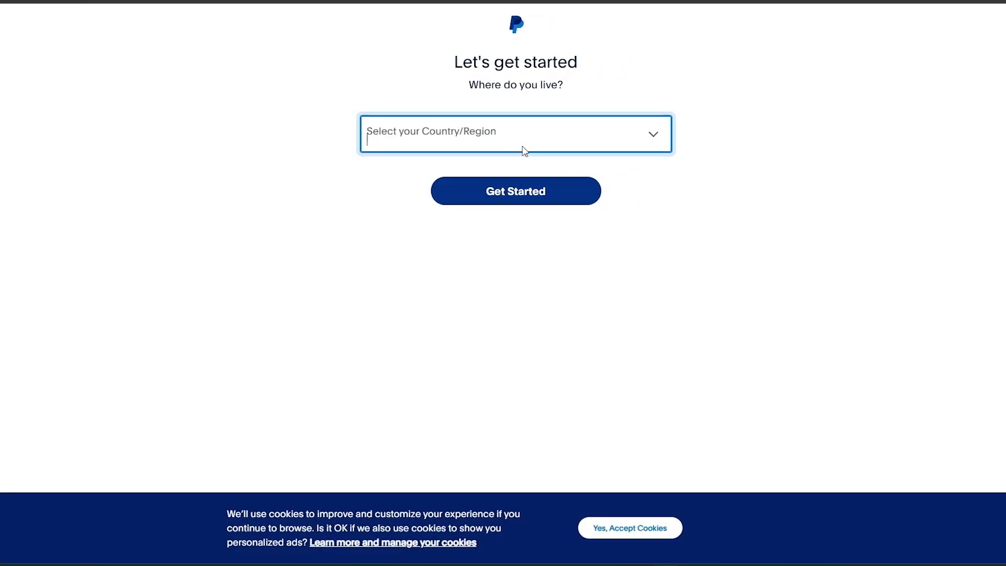
{"action": "scroll", "coordinate": [451, 286], "scroll_direction": "down", "scroll_amount": 20}
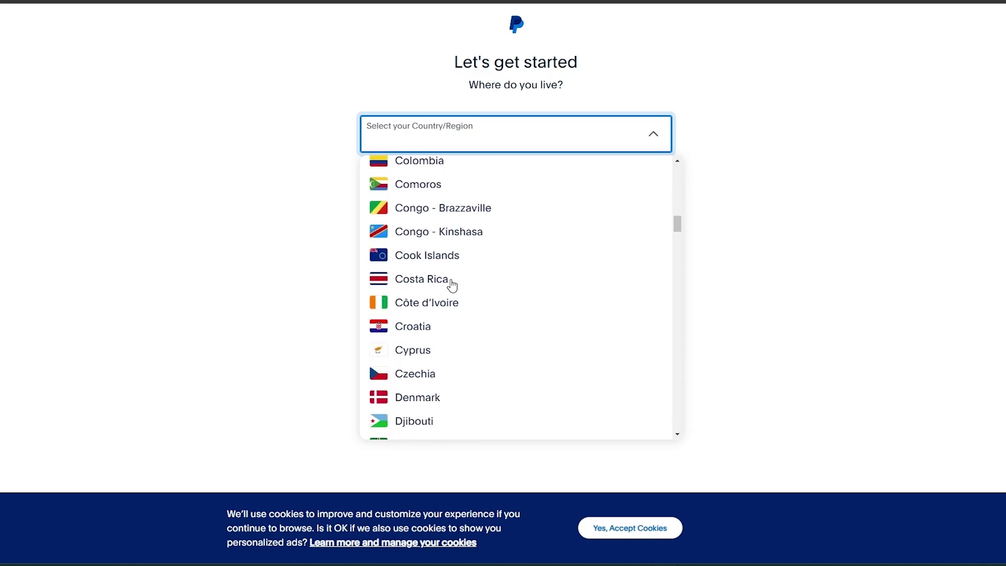
{"action": "scroll", "coordinate": [452, 286], "scroll_direction": "down", "scroll_amount": 20}
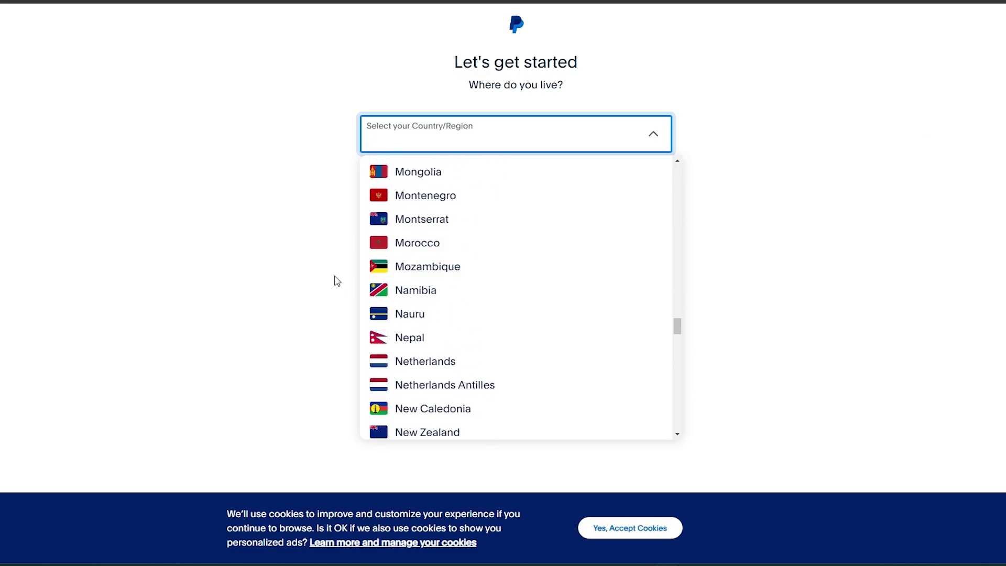
{"action": "left_click", "coordinate": [311, 270]}
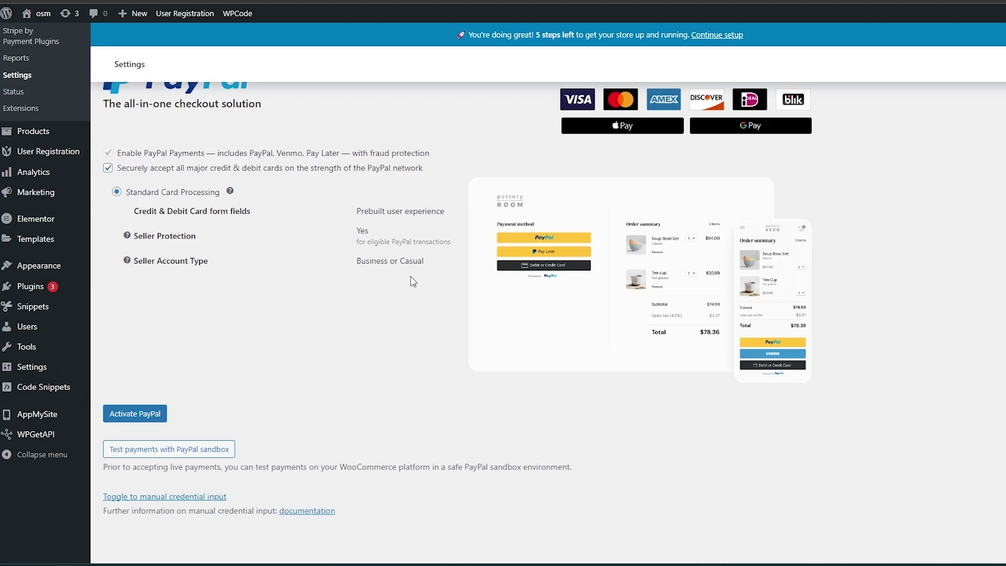
Scroll through the PayPal settings page before returning to the payment methods list.
{"action": "scroll", "coordinate": [414, 282], "scroll_direction": "down", "scroll_amount": 1}
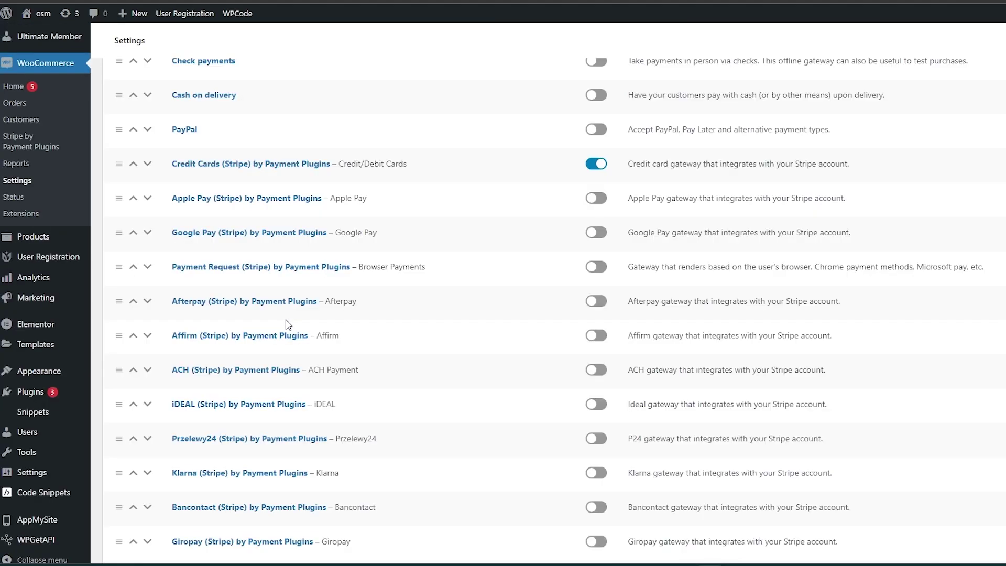
{"action": "scroll", "coordinate": [287, 323], "scroll_direction": "up", "scroll_amount": 6}
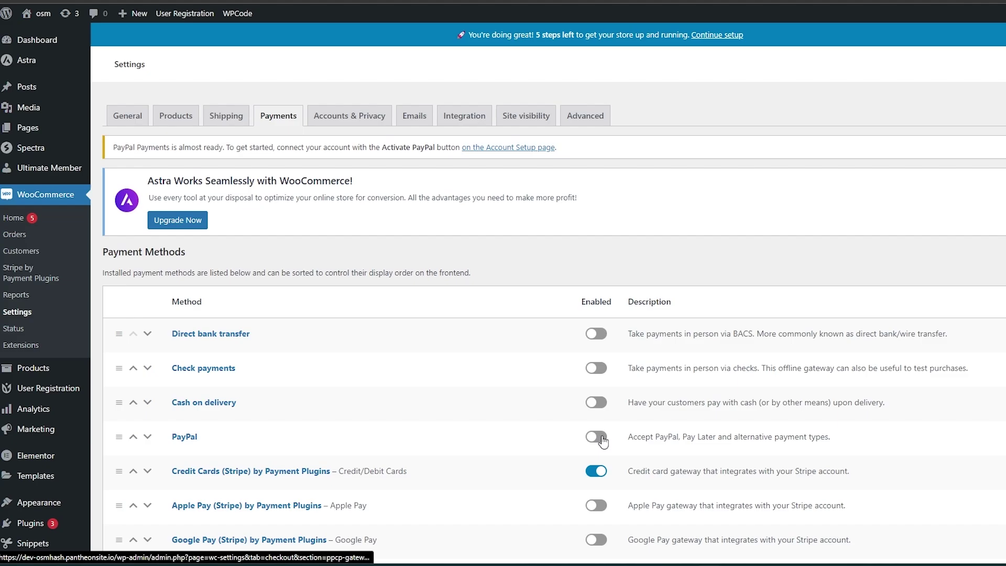
Open Direct bank transfer settings and go through the instructions and bank account detail fields.
{"action": "left_click", "coordinate": [227, 341]}
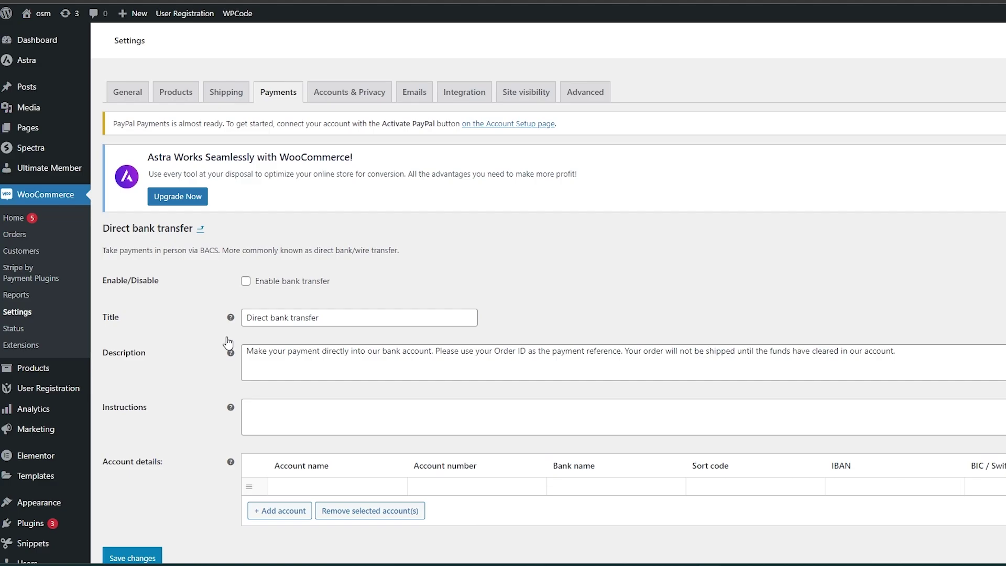
{"action": "scroll", "coordinate": [227, 343], "scroll_direction": "down", "scroll_amount": 3}
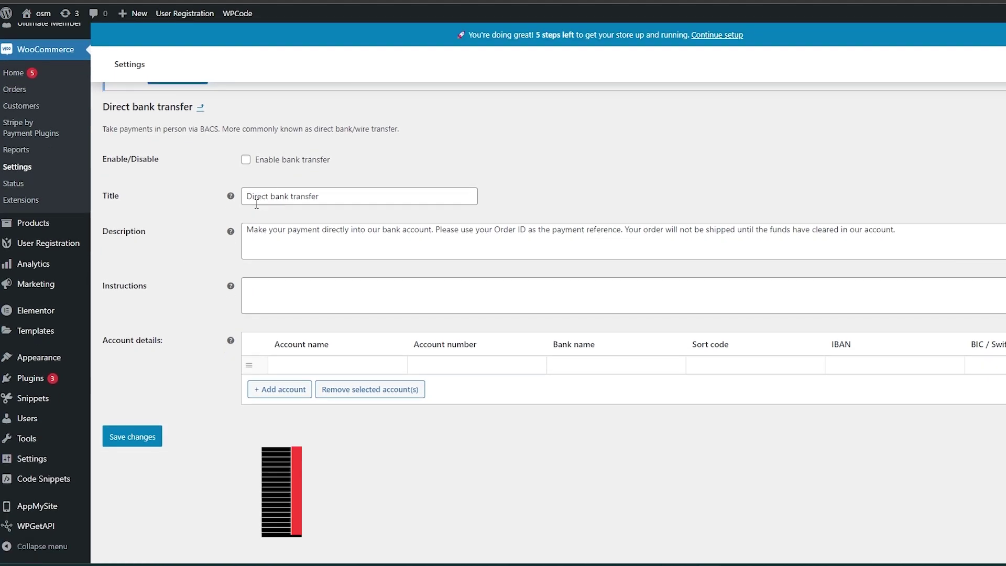
{"action": "left_click", "coordinate": [254, 297]}
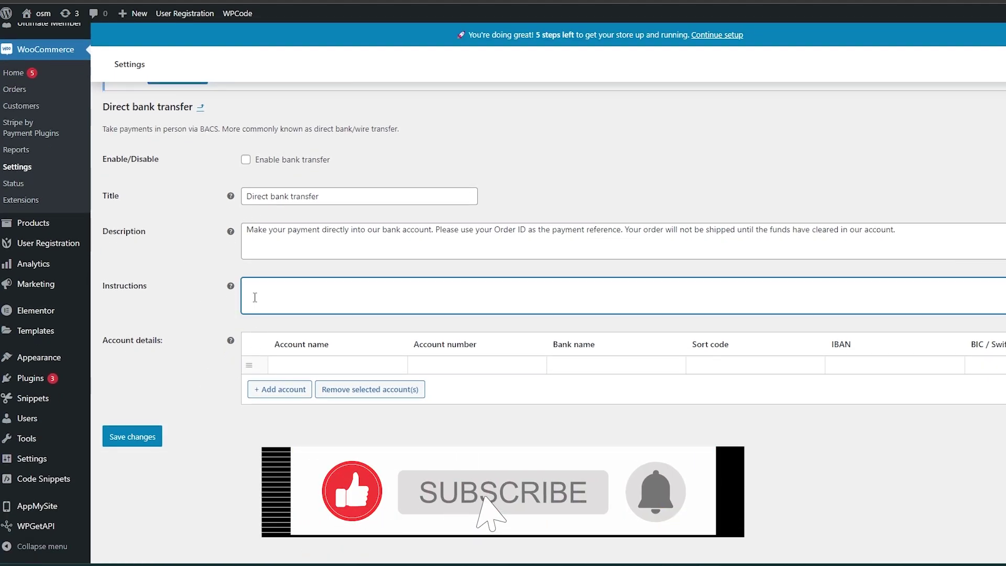
{"action": "left_click", "coordinate": [541, 362]}
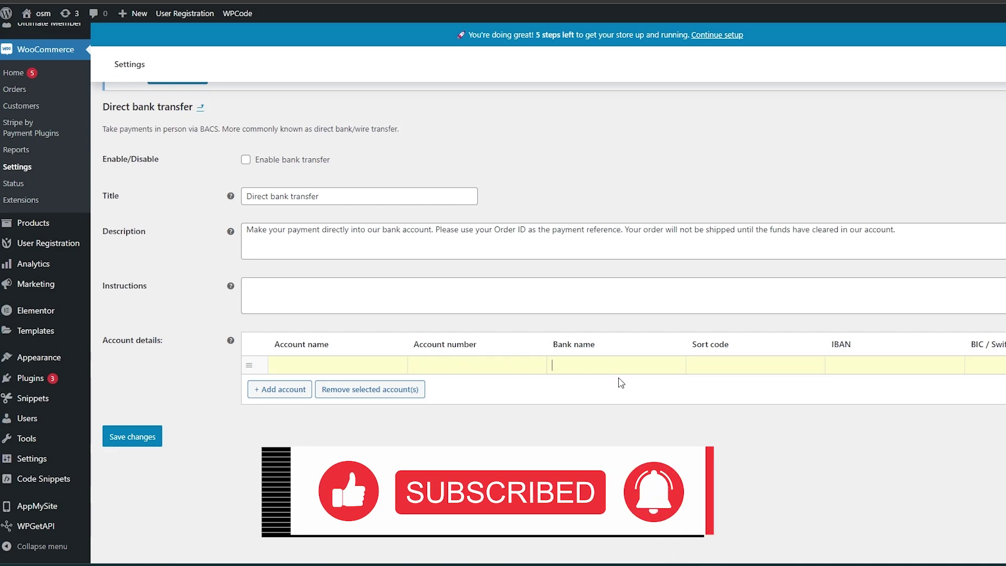
{"action": "left_click", "coordinate": [756, 361]}
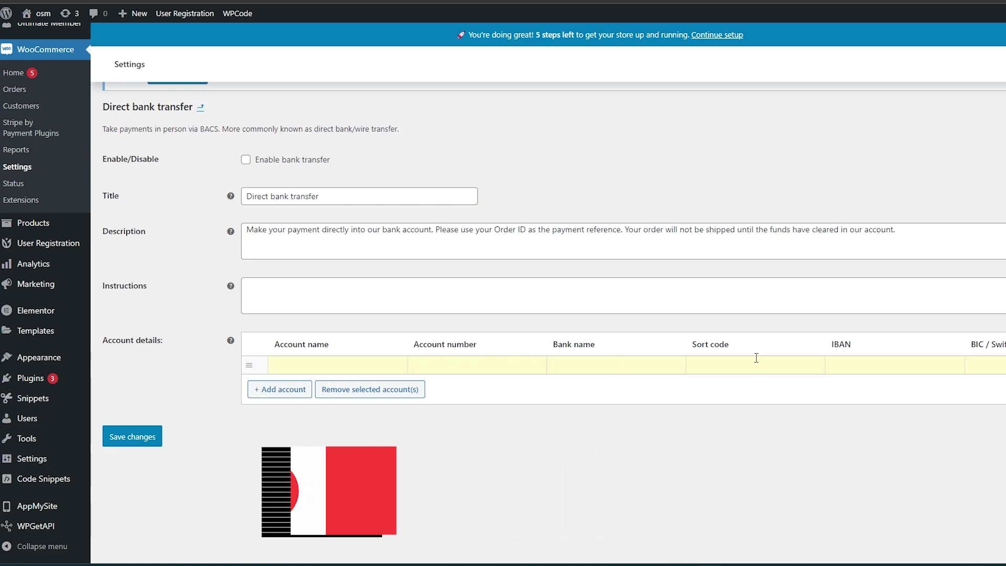
{"action": "left_click", "coordinate": [984, 363]}
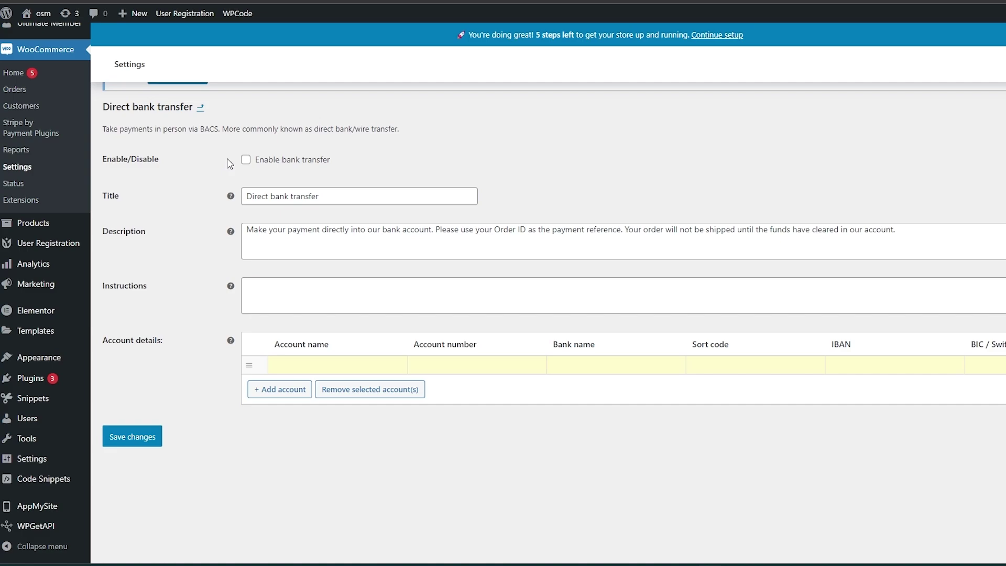
Tick Enable bank transfer and stay on the page when the Leave site prompt appears.
{"action": "left_click", "coordinate": [245, 159]}
{"action": "key", "text": "F5"}
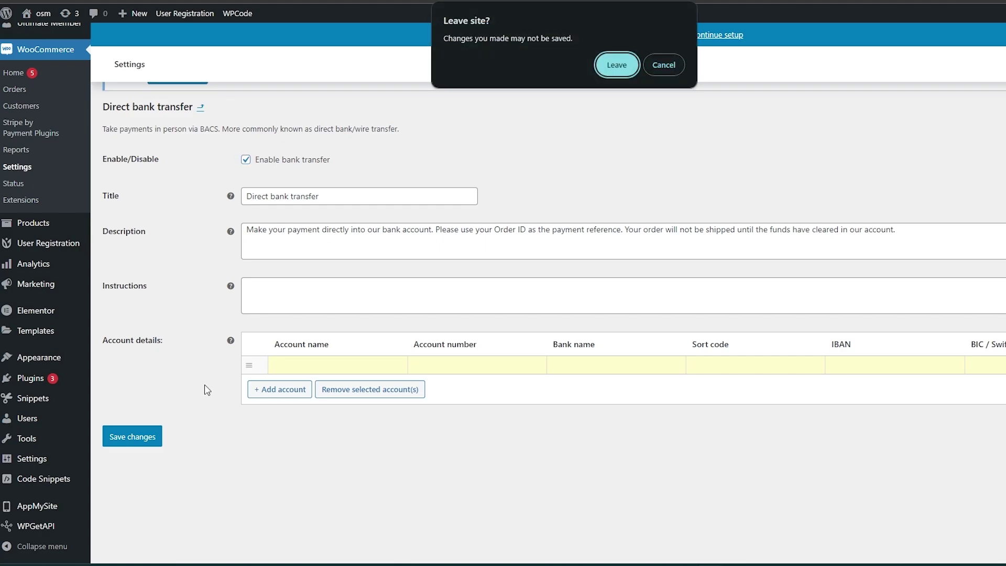
{"action": "left_click", "coordinate": [652, 63]}
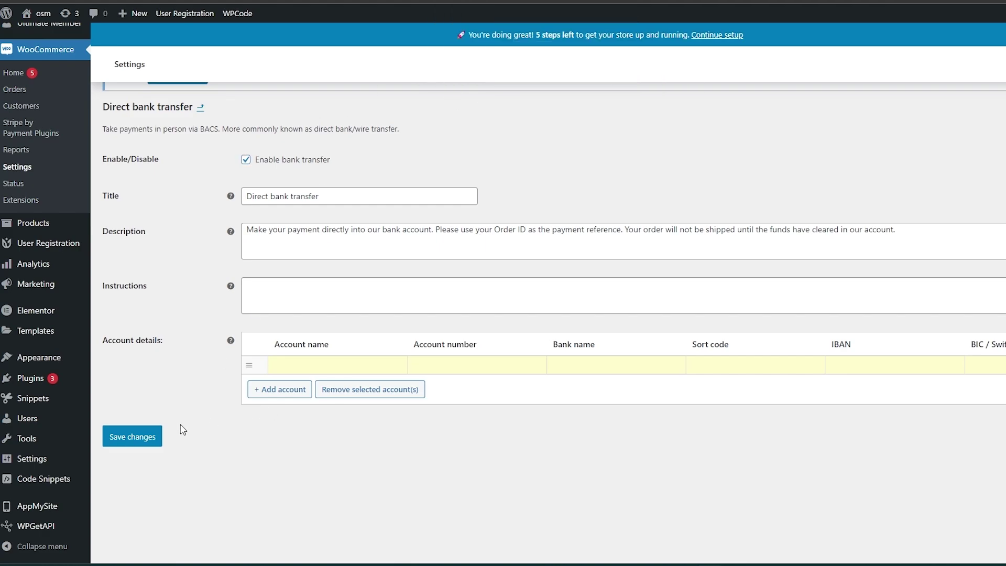
Save the bank transfer settings and confirm bank transfer and Stripe cards are enabled in Payment Methods.
{"action": "left_click", "coordinate": [144, 436]}
{"action": "scroll", "coordinate": [242, 294], "scroll_direction": "down", "scroll_amount": 4}
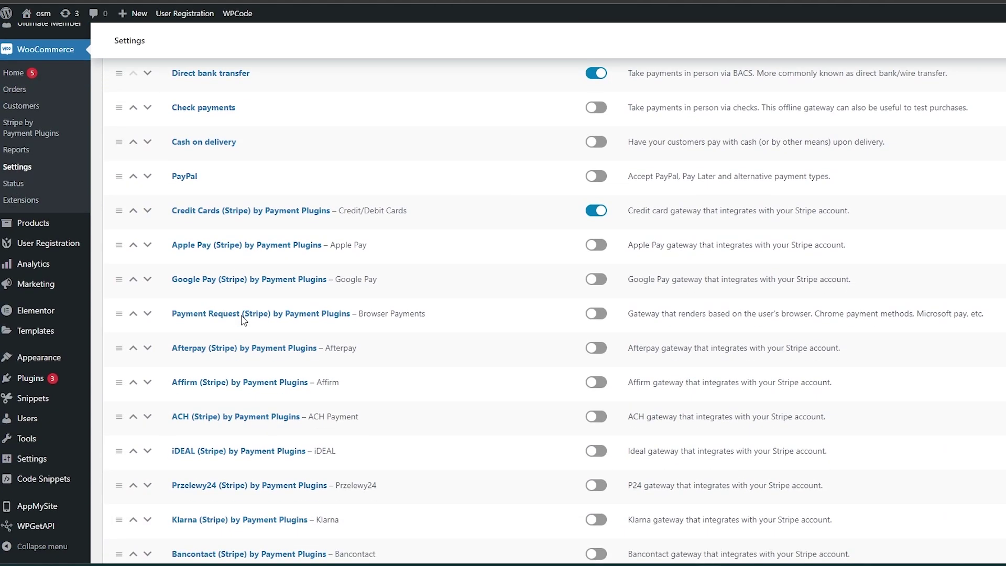
{"action": "scroll", "coordinate": [244, 320], "scroll_direction": "down", "scroll_amount": 12}
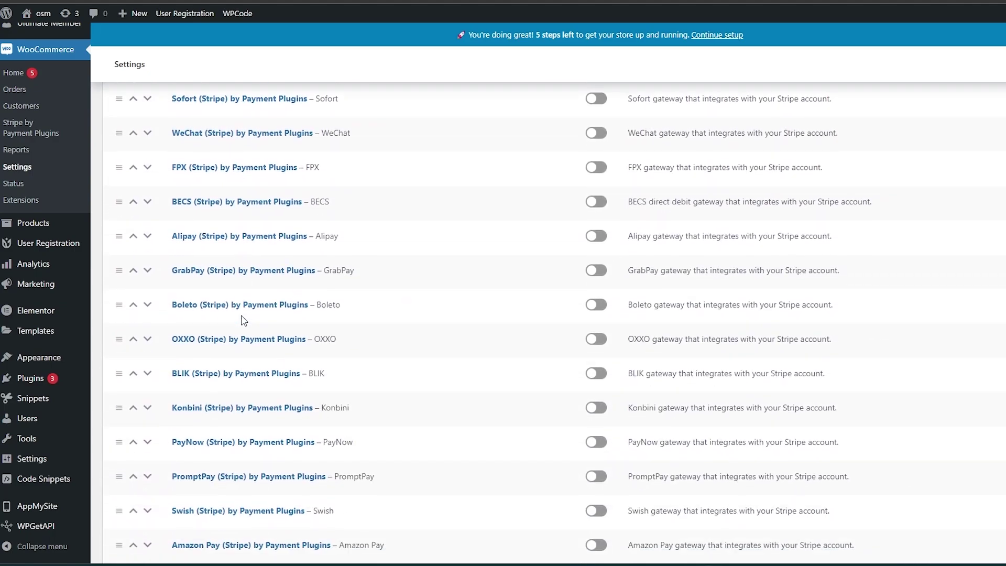
{"action": "scroll", "coordinate": [242, 288], "scroll_direction": "down", "scroll_amount": 7}
{"action": "scroll", "coordinate": [246, 367], "scroll_direction": "up", "scroll_amount": 4}
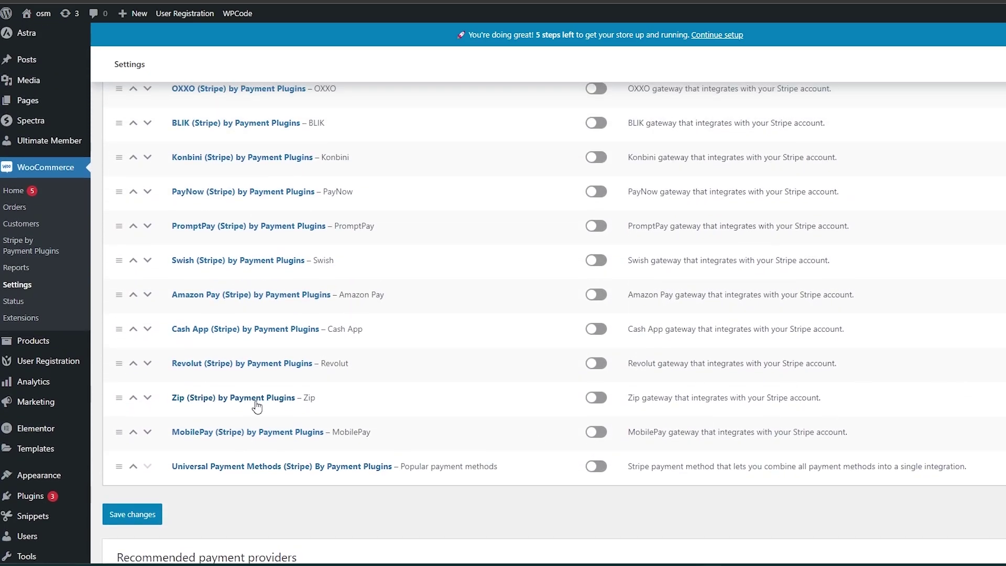
{"action": "scroll", "coordinate": [246, 419], "scroll_direction": "up", "scroll_amount": 15}
{"action": "scroll", "coordinate": [231, 429], "scroll_direction": "down", "scroll_amount": 3}
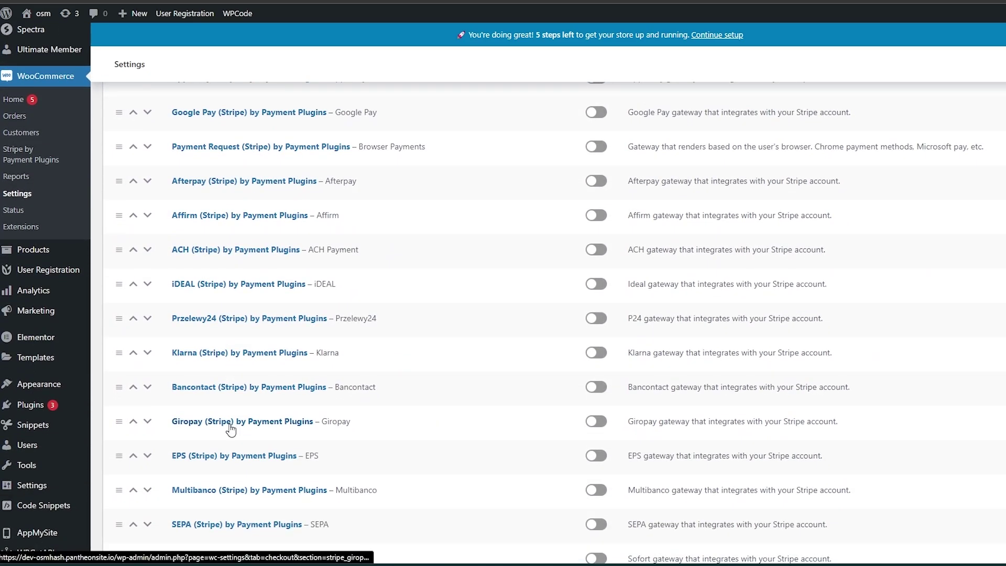
{"action": "scroll", "coordinate": [231, 429], "scroll_direction": "down", "scroll_amount": 6}
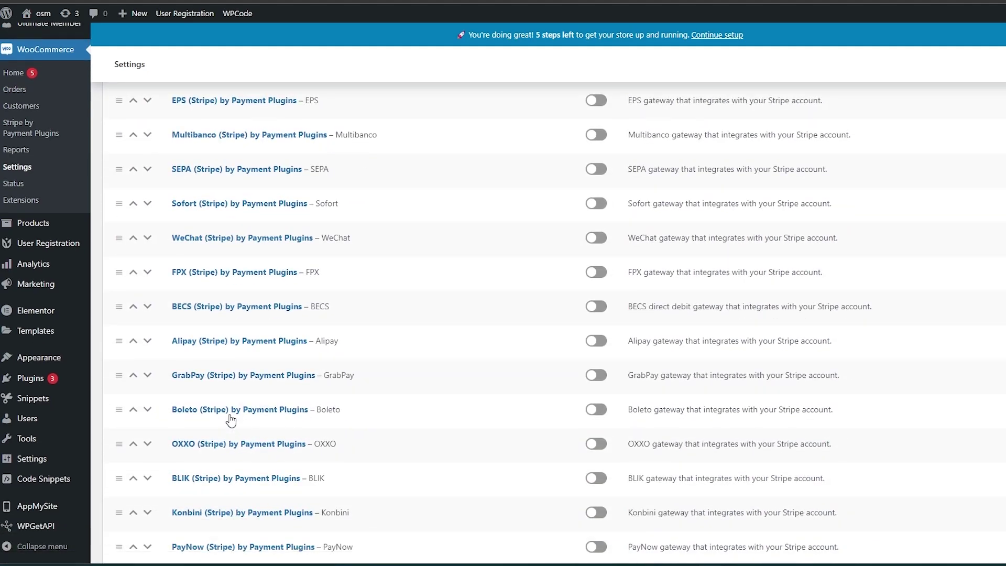
{"action": "scroll", "coordinate": [231, 409], "scroll_direction": "up", "scroll_amount": 3}
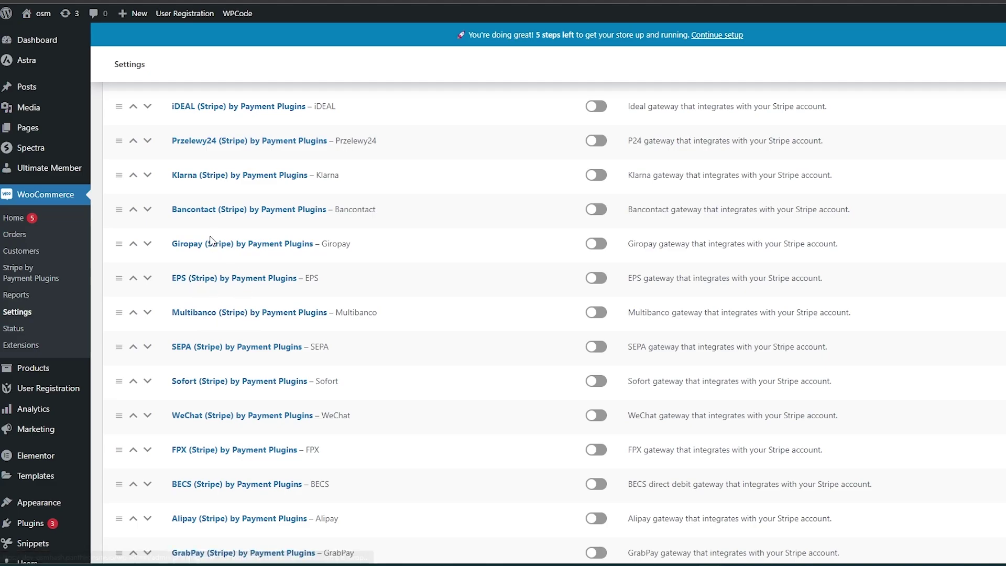
{"action": "scroll", "coordinate": [210, 241], "scroll_direction": "up", "scroll_amount": 6}
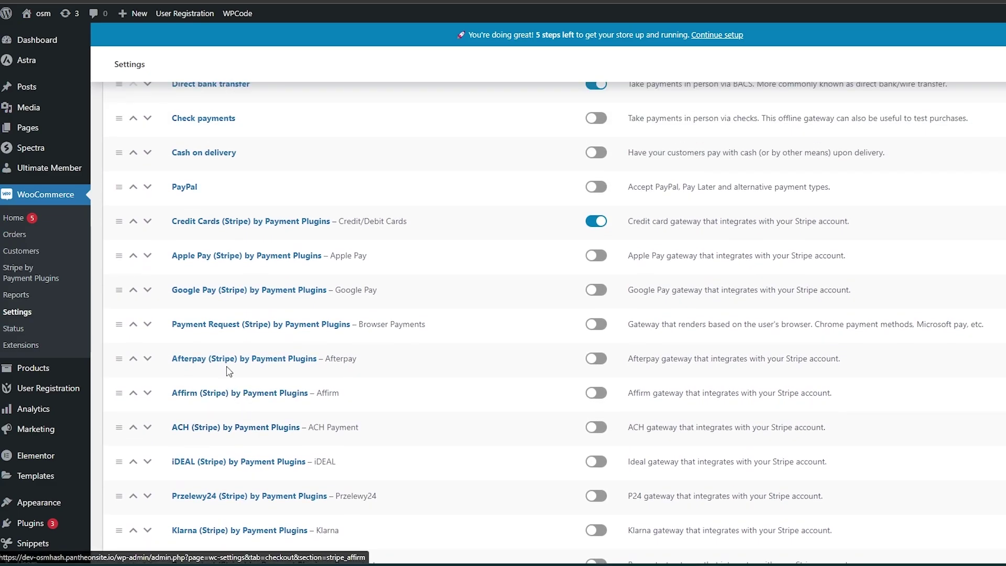
{"action": "scroll", "coordinate": [229, 371], "scroll_direction": "up", "scroll_amount": 3}
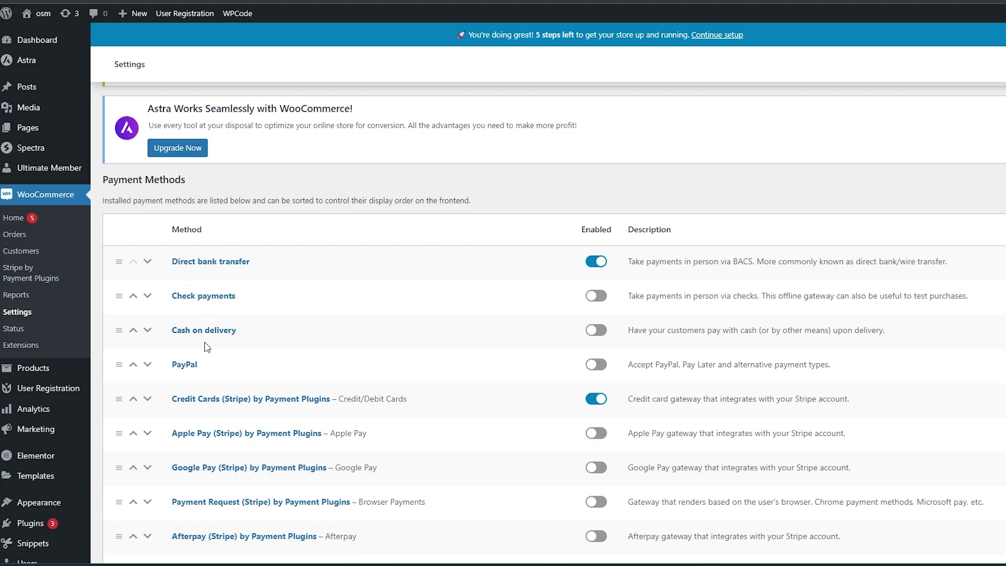
{"action": "scroll", "coordinate": [330, 409], "scroll_direction": "down", "scroll_amount": 20}
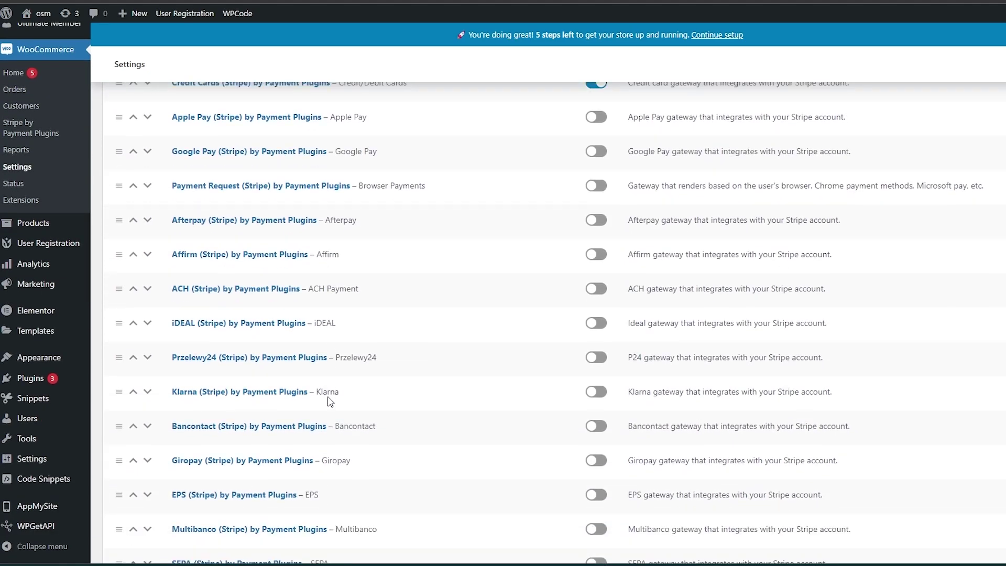
{"action": "scroll", "coordinate": [315, 420], "scroll_direction": "up", "scroll_amount": 2}
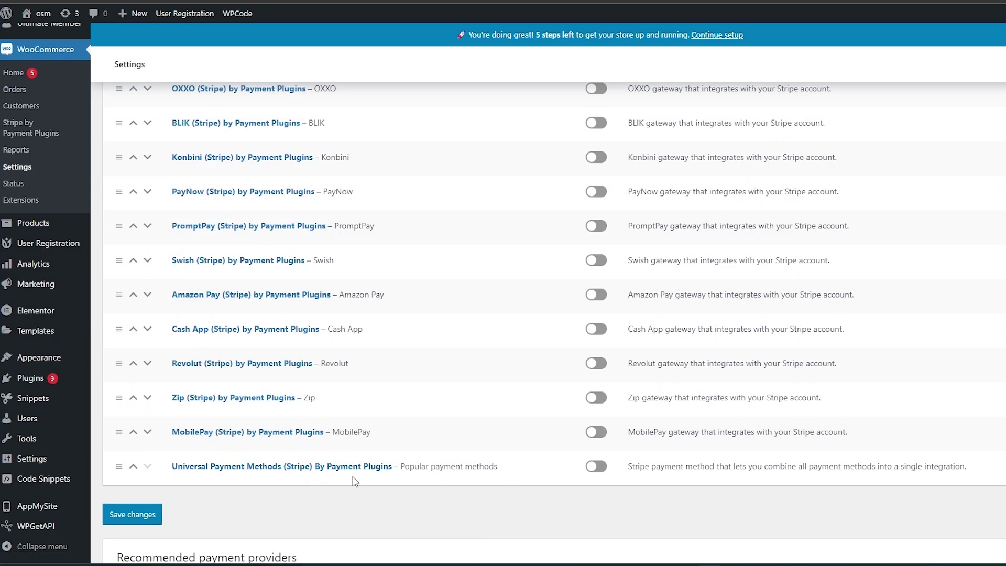
{"action": "scroll", "coordinate": [541, 455], "scroll_direction": "up", "scroll_amount": 20}
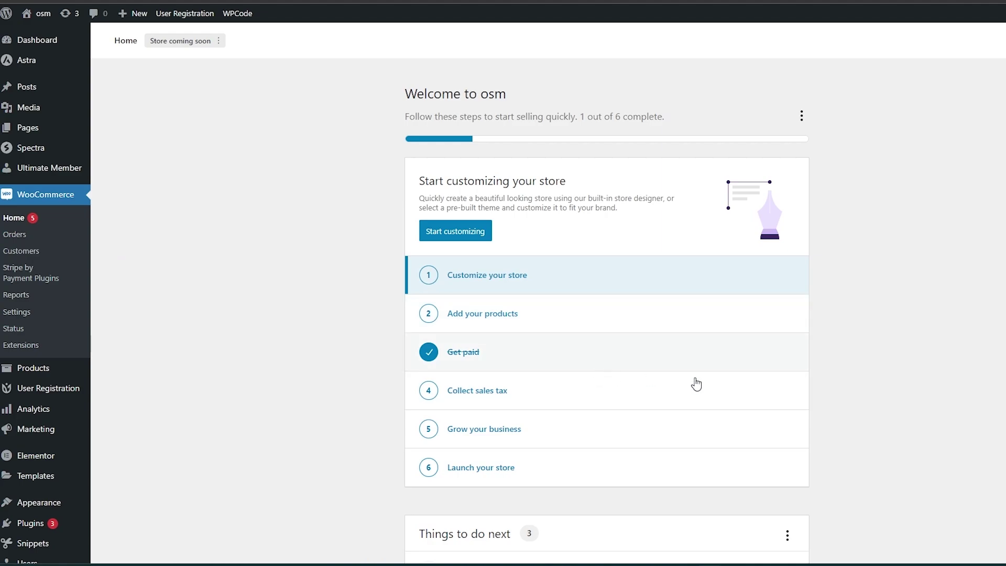
Open the Collect sales tax task from the store setup checklist.
{"action": "left_click", "coordinate": [491, 403]}
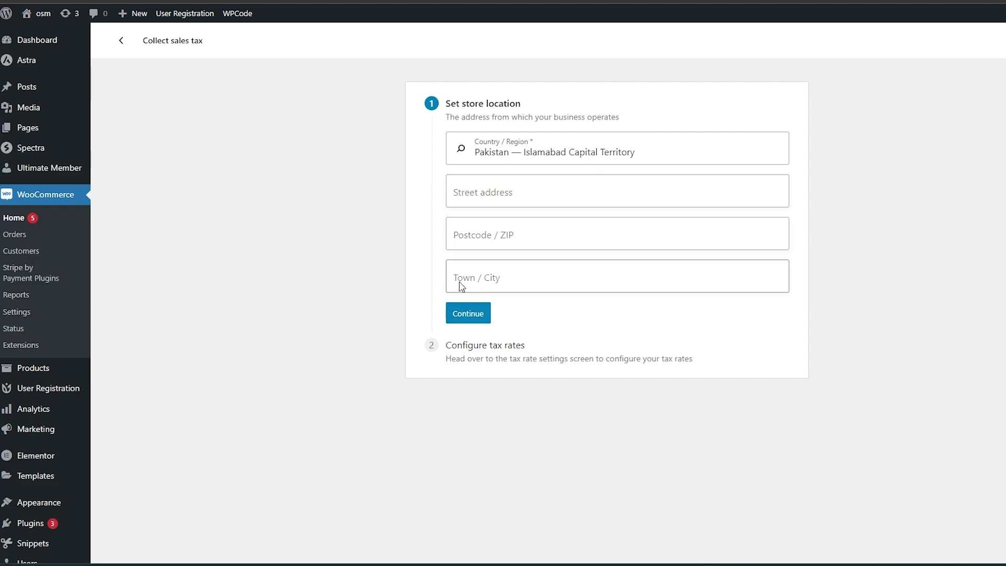
{"action": "left_click_drag", "start_coordinate": [458, 345], "coordinate": [562, 360]}
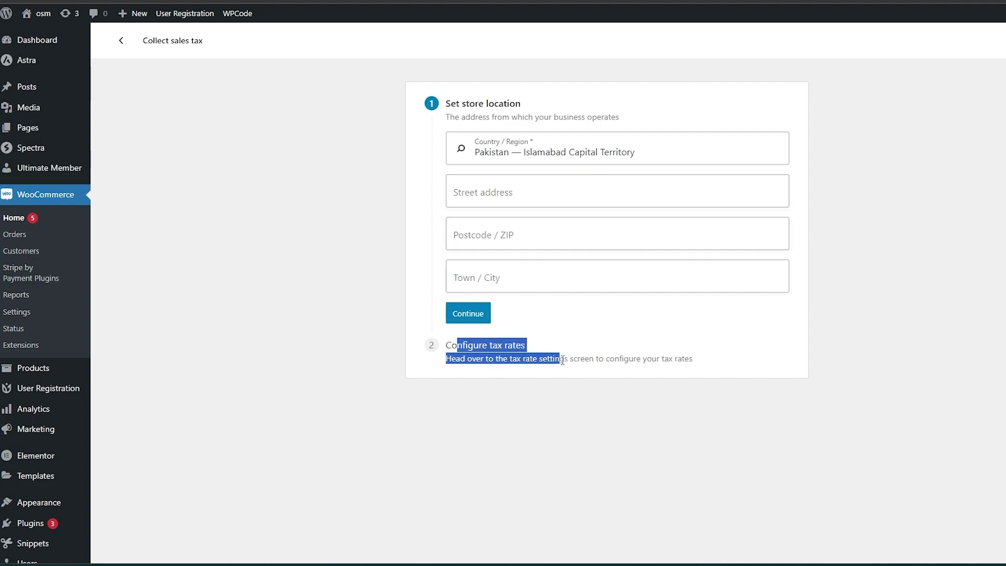
{"action": "left_click", "coordinate": [581, 388]}
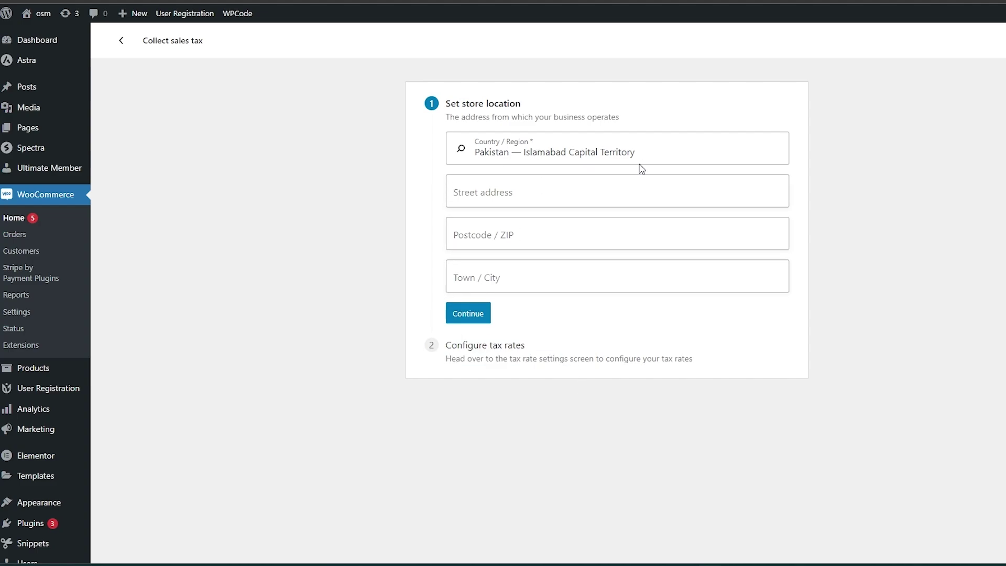
Complete the store location step for Pakistan — Islamabad Capital Territory.
{"action": "left_click", "coordinate": [508, 198]}
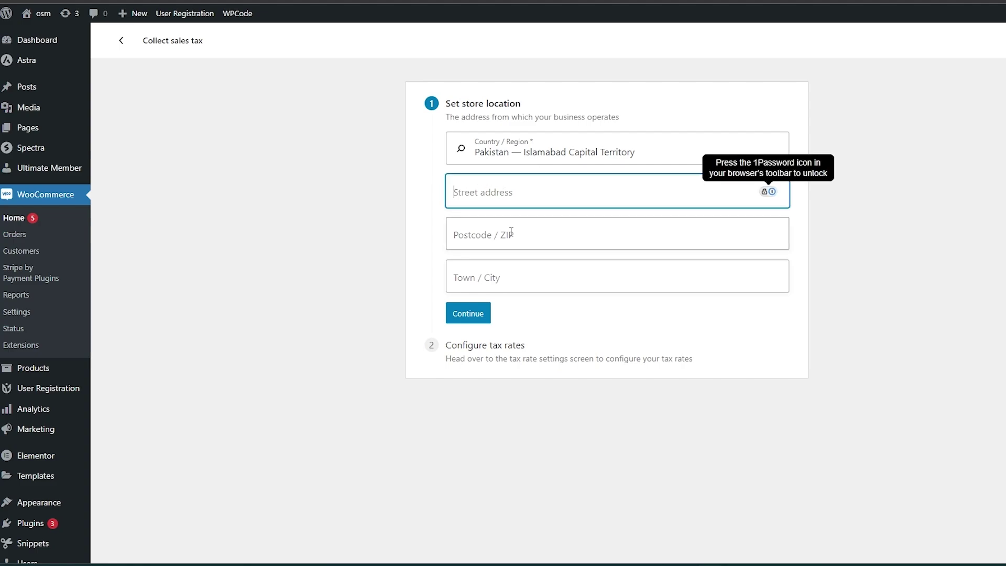
{"action": "left_click", "coordinate": [511, 240]}
{"action": "left_click", "coordinate": [522, 325]}
{"action": "left_click", "coordinate": [521, 310]}
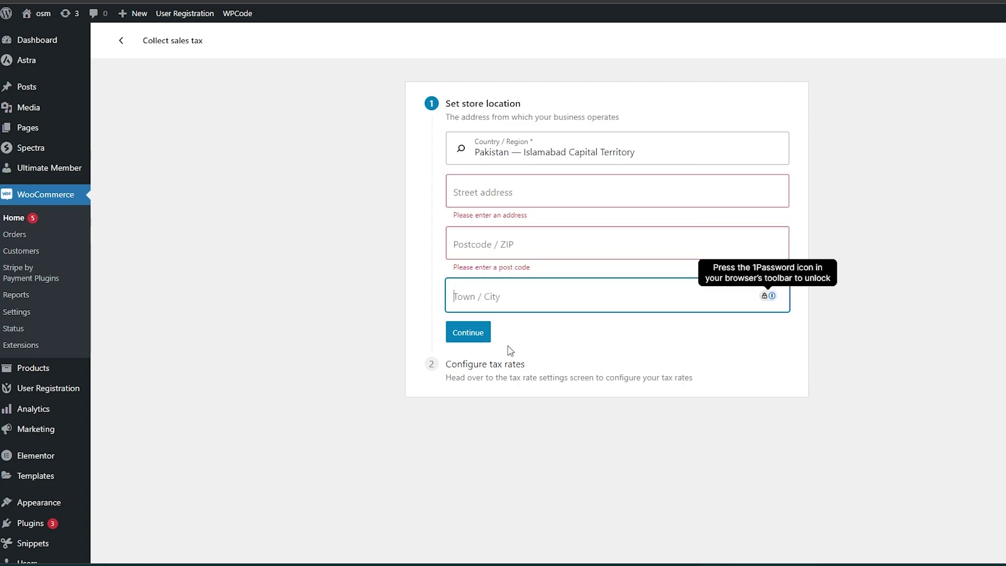
{"action": "left_click", "coordinate": [531, 377]}
{"action": "left_click", "coordinate": [468, 341]}
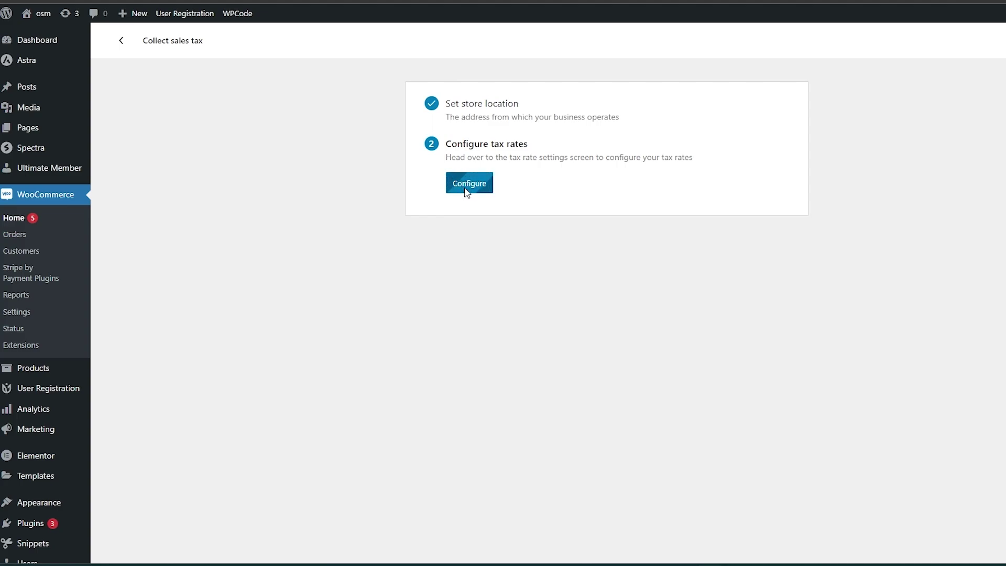
Insert a standard tax rate row with wildcard locations, rate 0 and priority 1.
{"action": "left_click", "coordinate": [466, 190]}
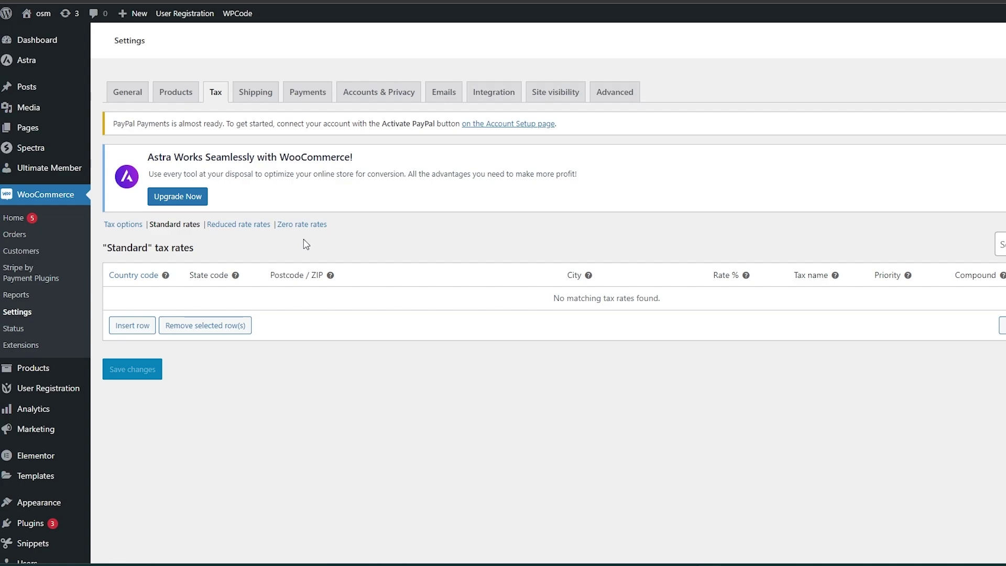
{"action": "left_click", "coordinate": [140, 325]}
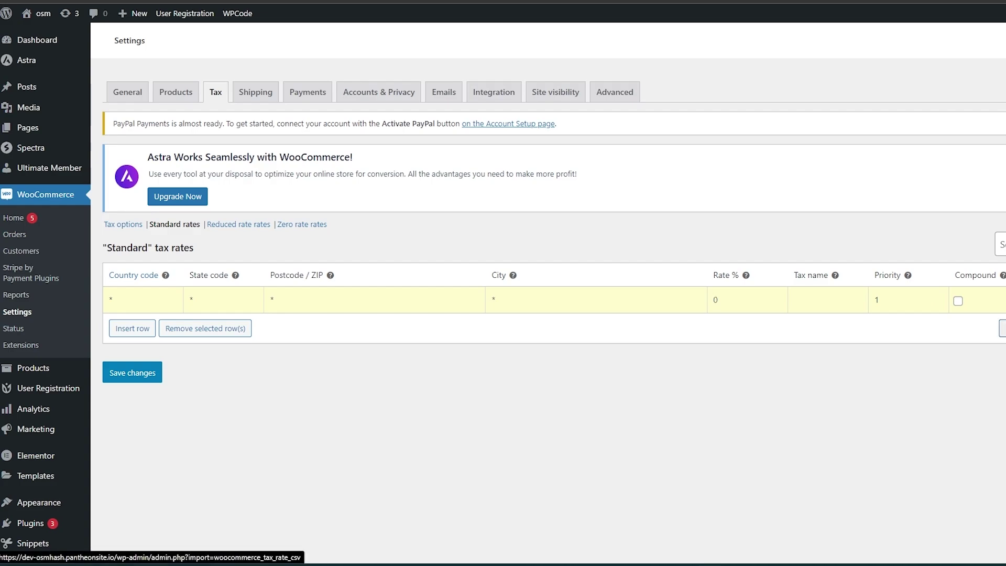
{"action": "left_click", "coordinate": [254, 93]}
Show the Shipping zones, with Pakistan offering Free shipping, and dismiss the shipping tour.
{"action": "left_click", "coordinate": [598, 65]}
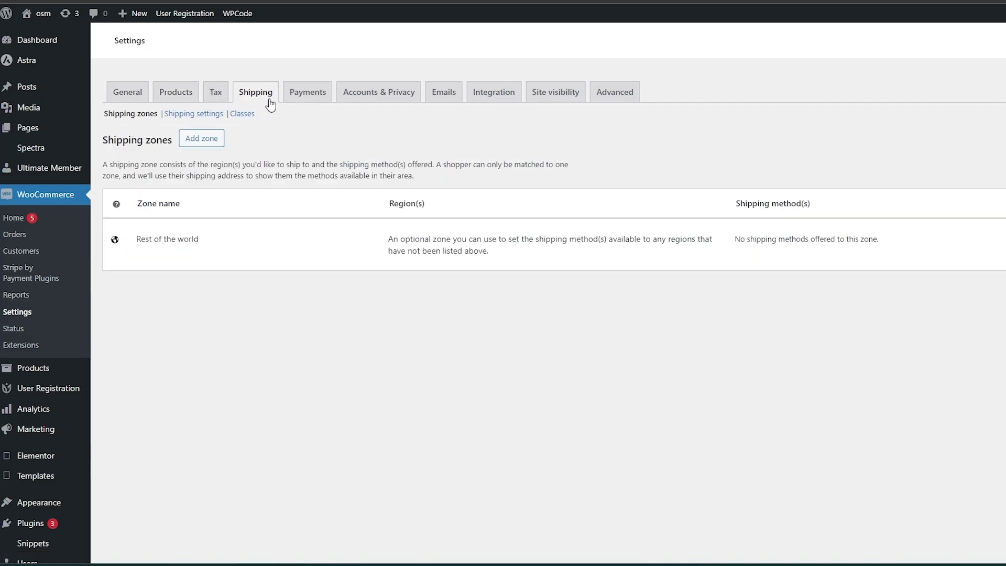
{"action": "scroll", "coordinate": [270, 447], "scroll_direction": "down", "scroll_amount": 1}
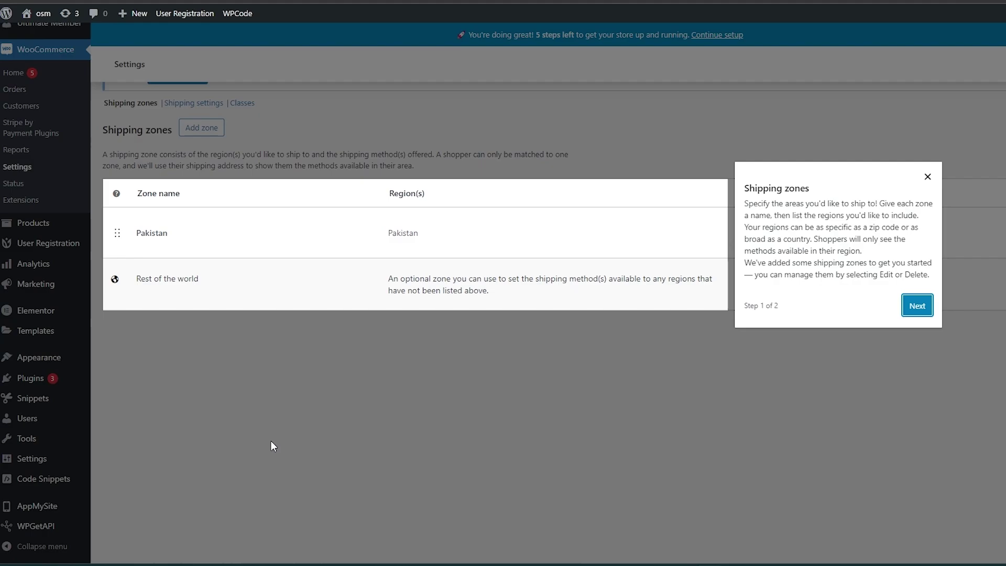
{"action": "left_click", "coordinate": [922, 305]}
{"action": "left_click", "coordinate": [690, 305]}
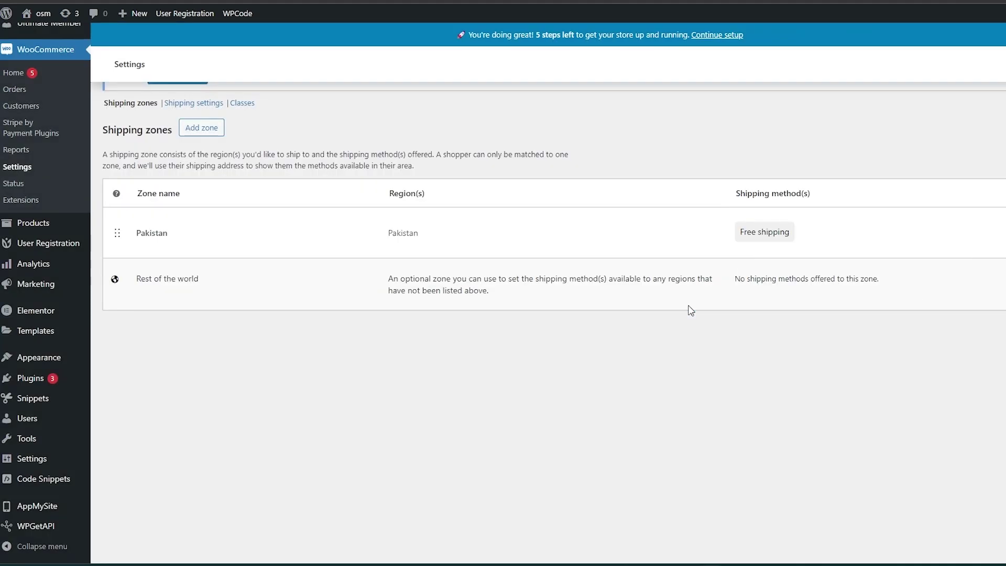
{"action": "scroll", "coordinate": [622, 268], "scroll_direction": "up", "scroll_amount": 3}
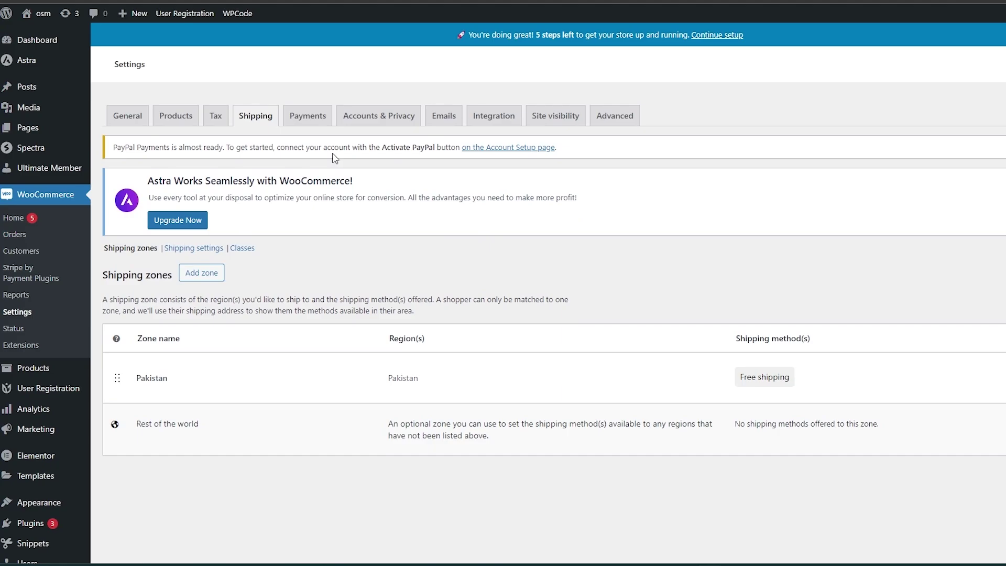
{"action": "left_click", "coordinate": [326, 123]}
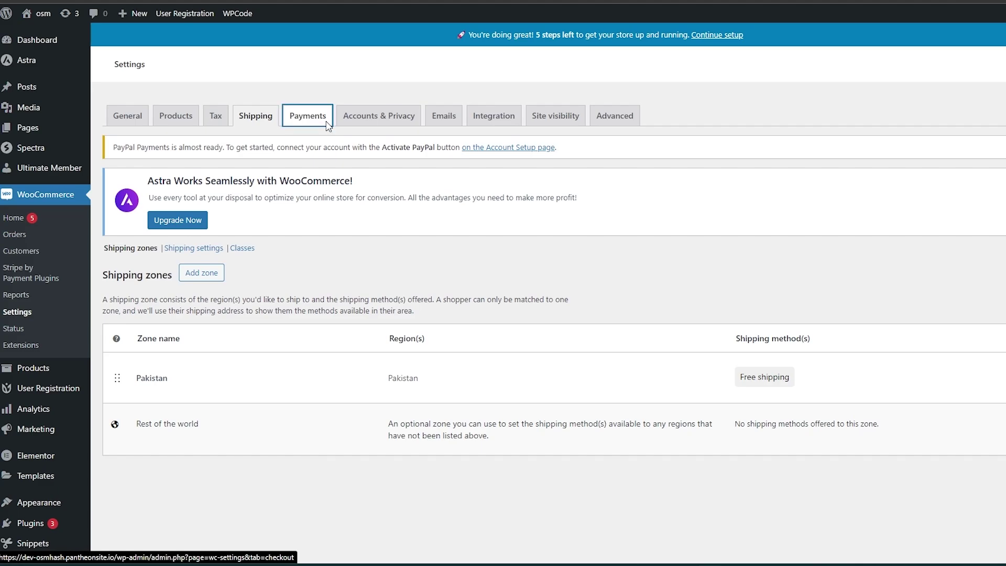